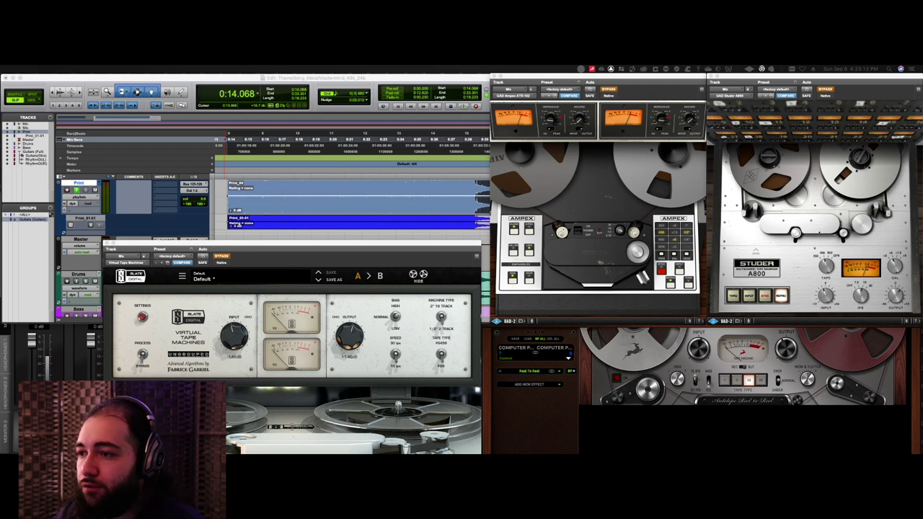
Step: Play the mix, then select the Print_03-01 passage starting at 0:13.952
click(275, 80)
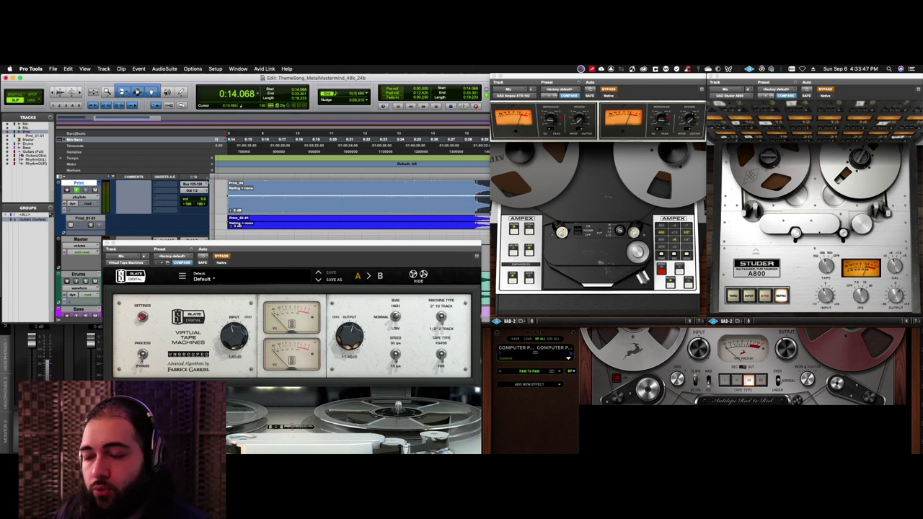
key(space)
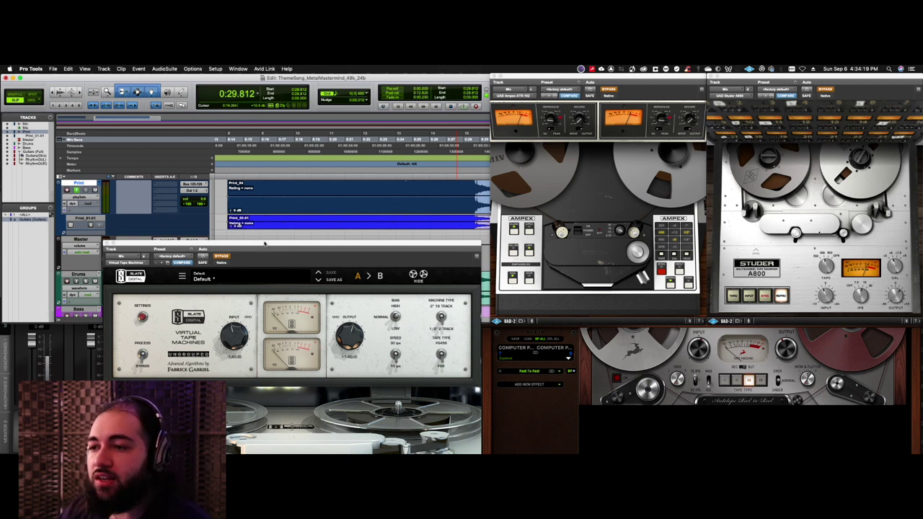
click(226, 144)
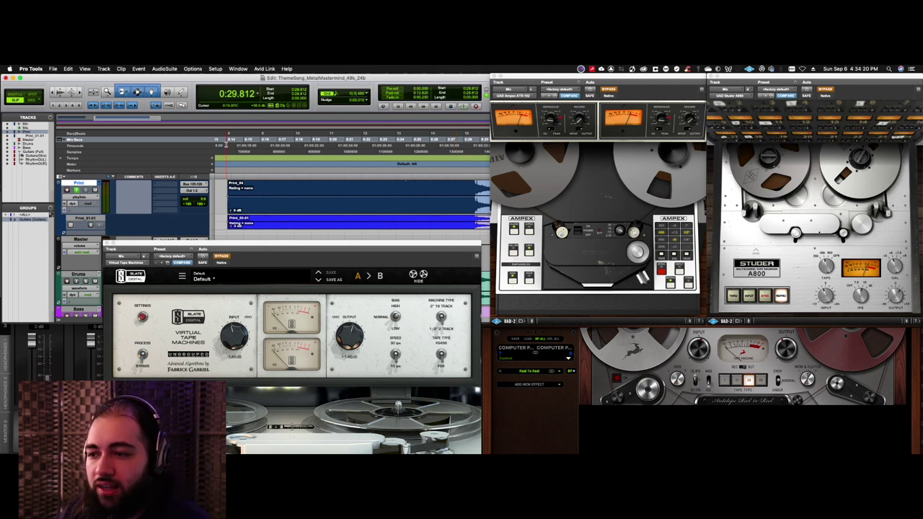
click(329, 215)
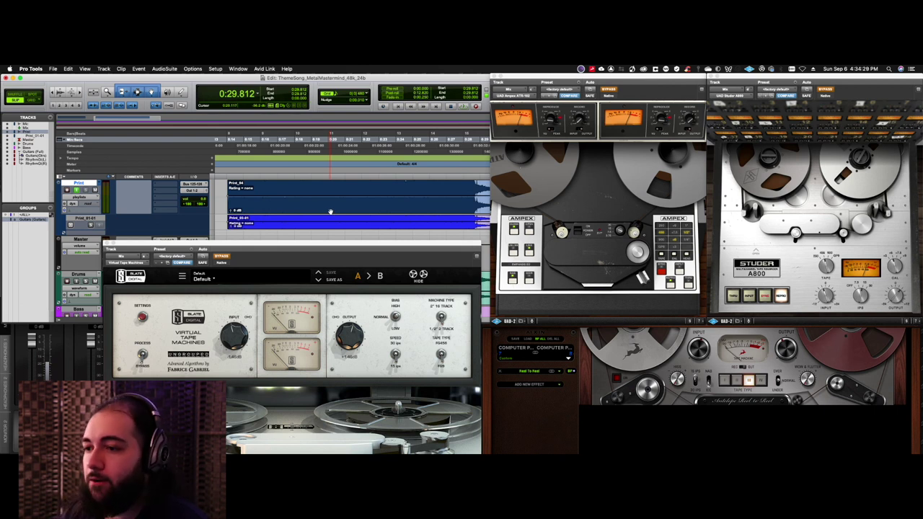
drag(231, 213, 478, 232)
scroll(478, 233, down, 2)
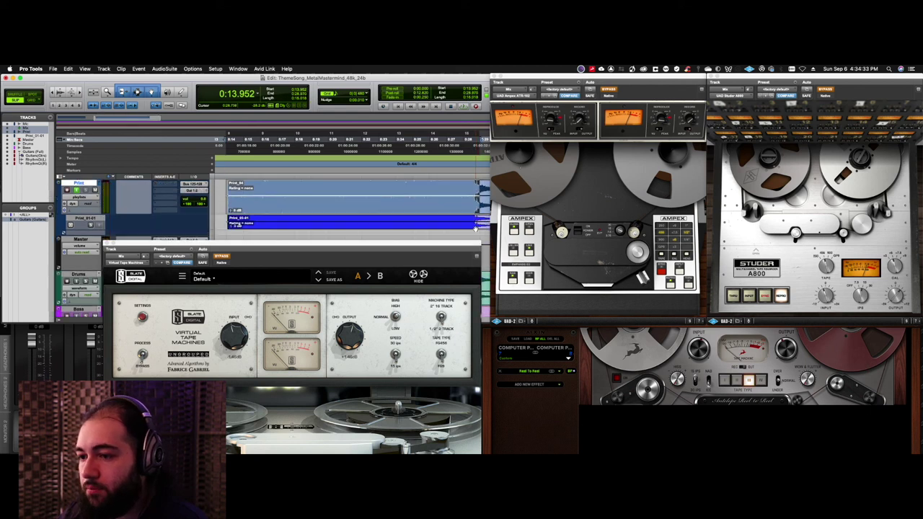
Step: Re-enable Virtual Tape Machines and audition the selected passage through it, replaying it from the start
key(space)
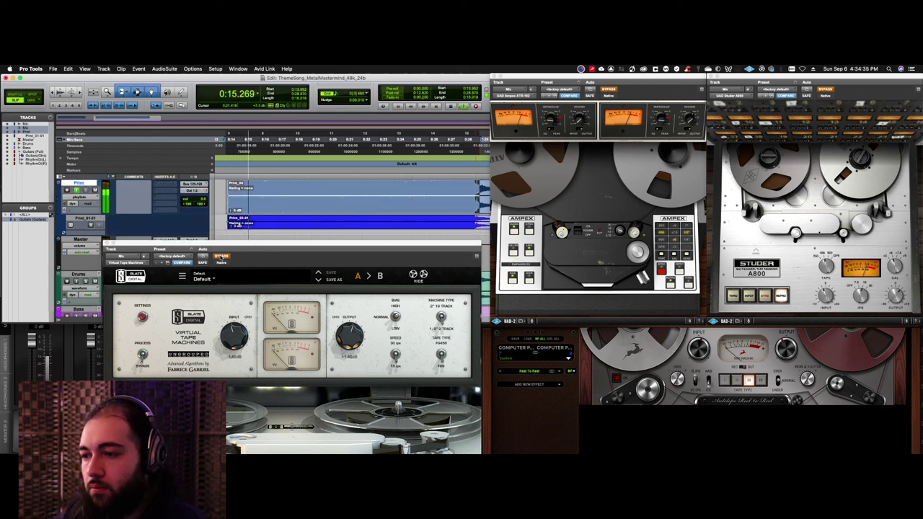
click(220, 257)
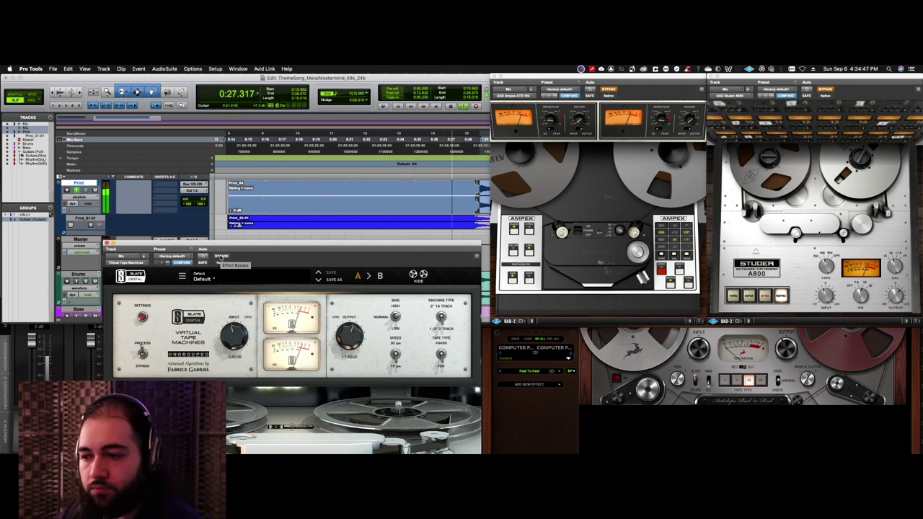
key(space)
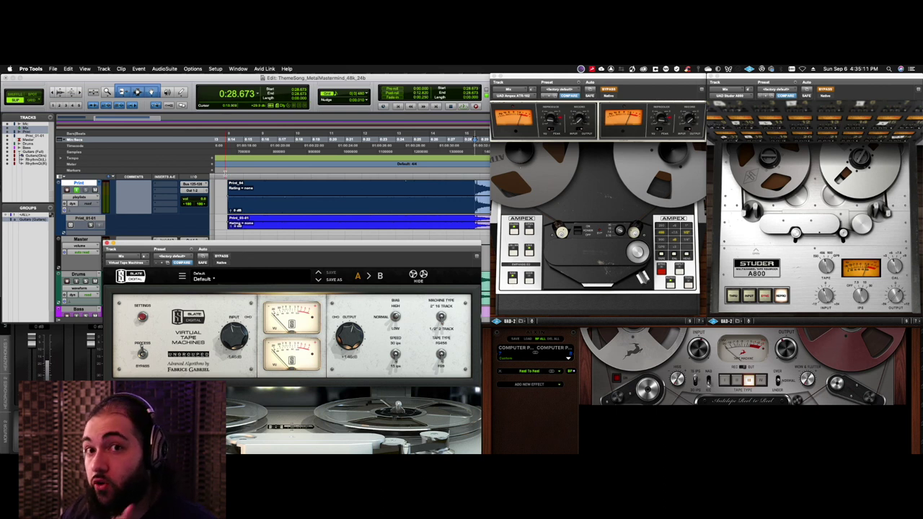
key(space)
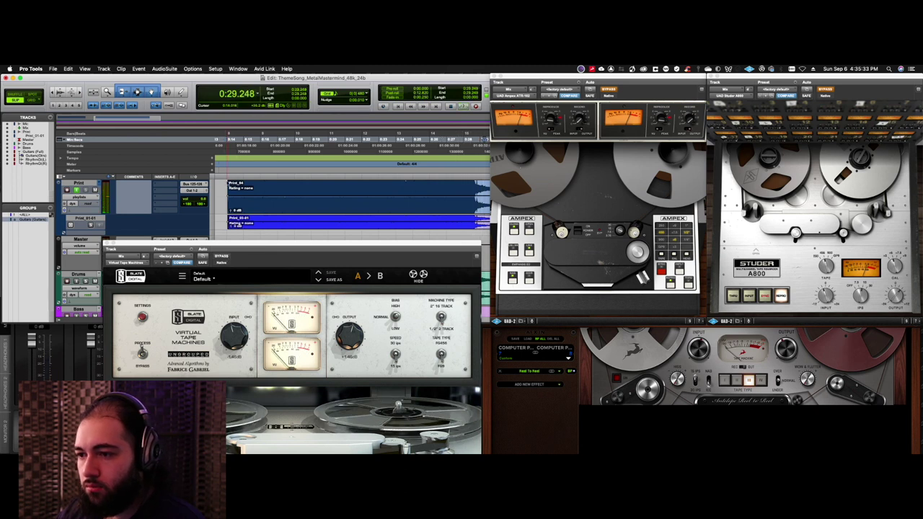
key(space)
key(space)
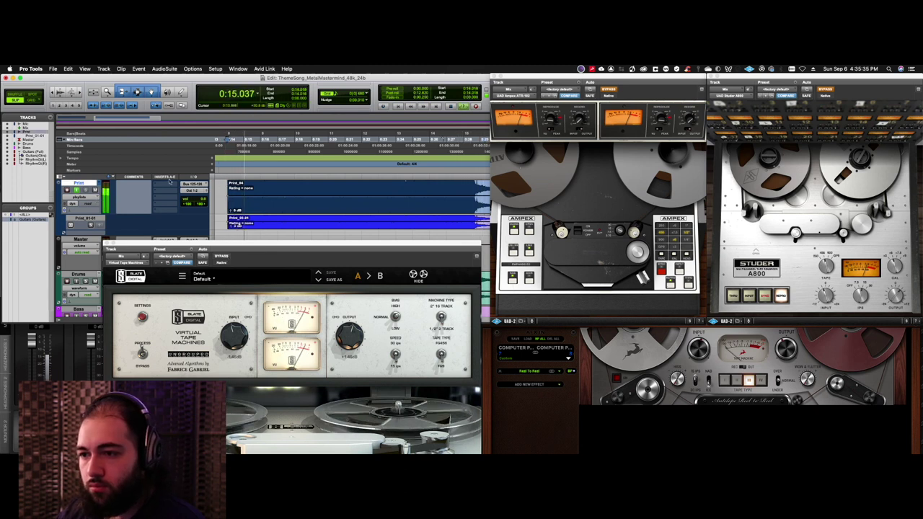
Step: A/B the mix with Virtual Tape Machines bypassed and active, then stop and leave it bypassed
click(221, 257)
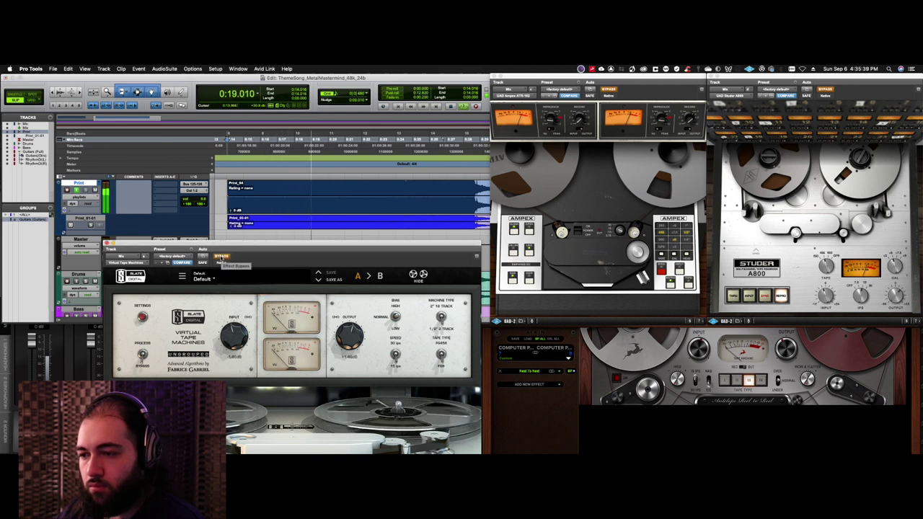
click(221, 256)
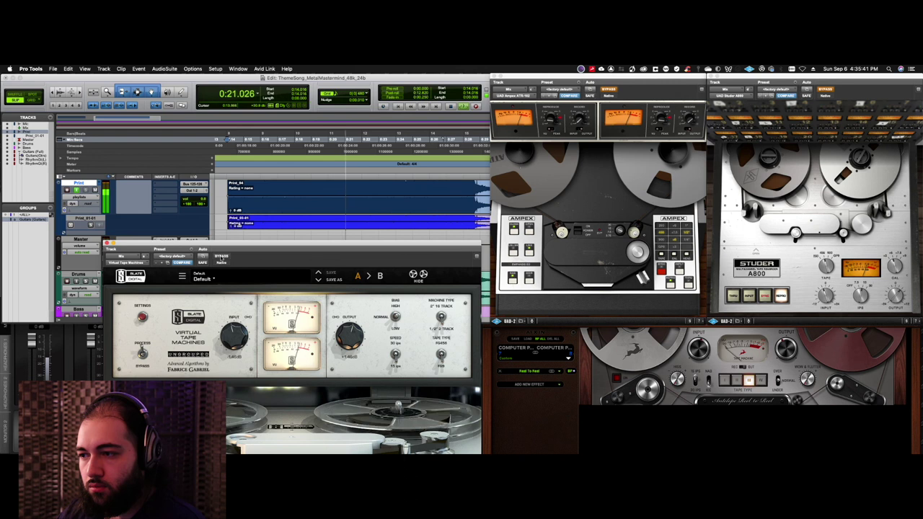
click(221, 256)
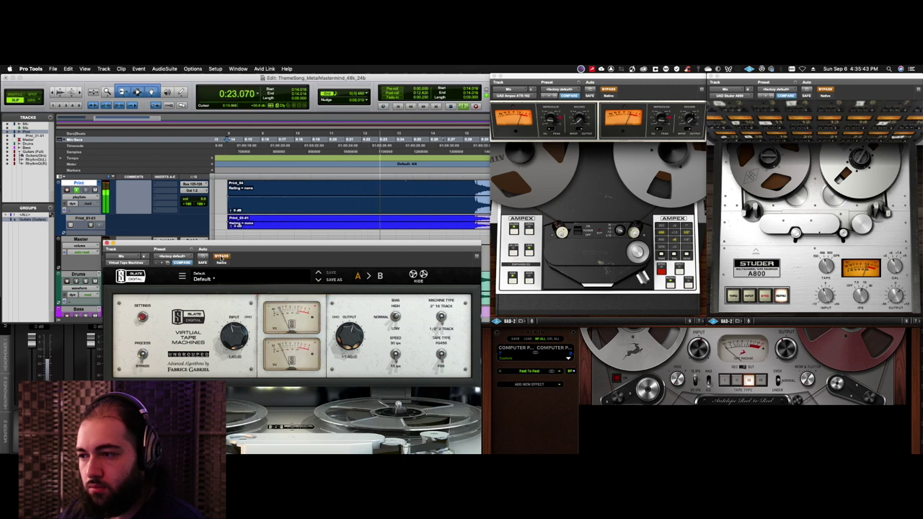
click(221, 257)
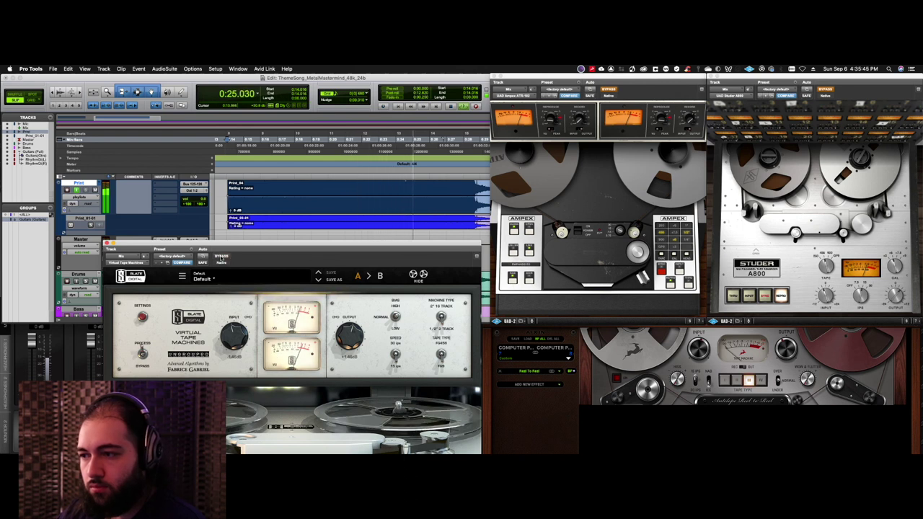
key(space)
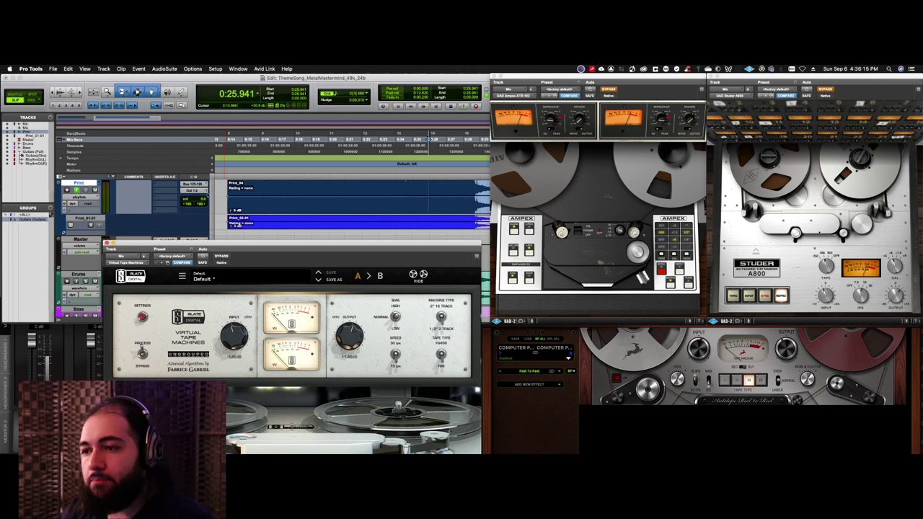
click(217, 258)
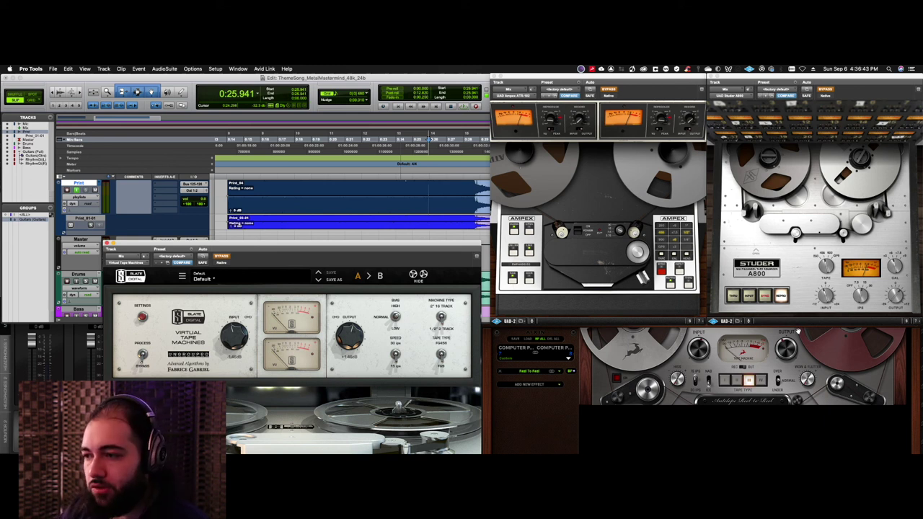
Step: Replay the passage from about 0:14 with the Antelope reel-to-reel plugin in view, then stop
click(225, 171)
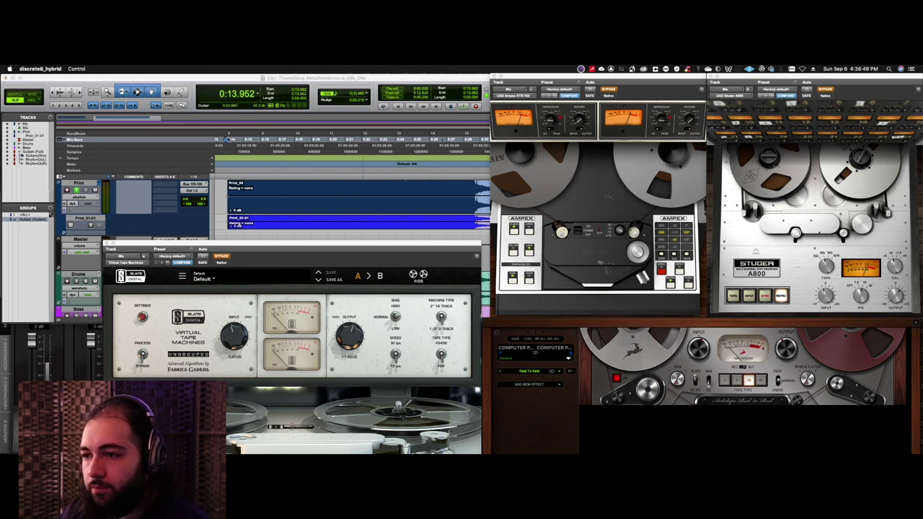
click(229, 145)
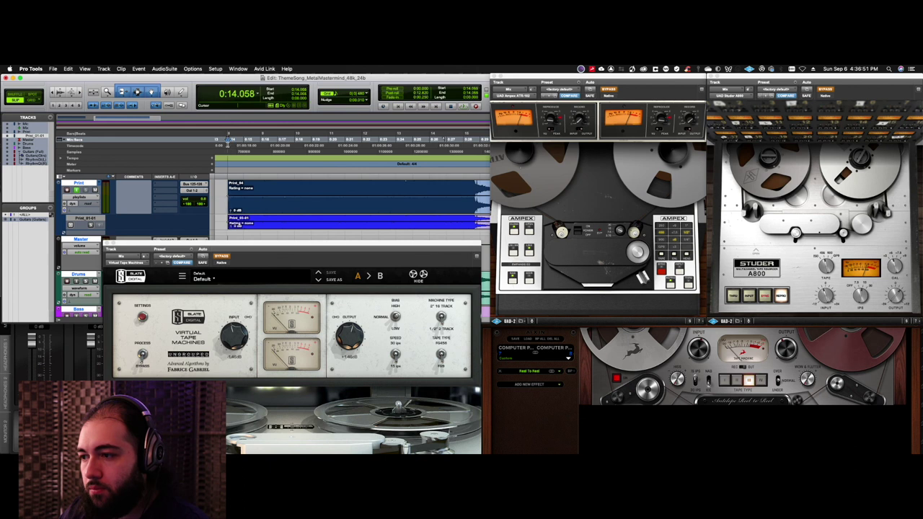
key(space)
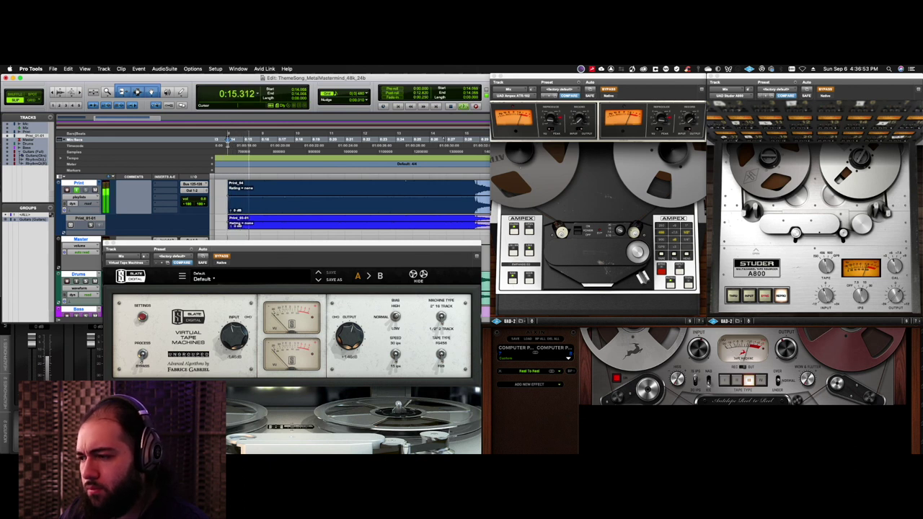
click(617, 379)
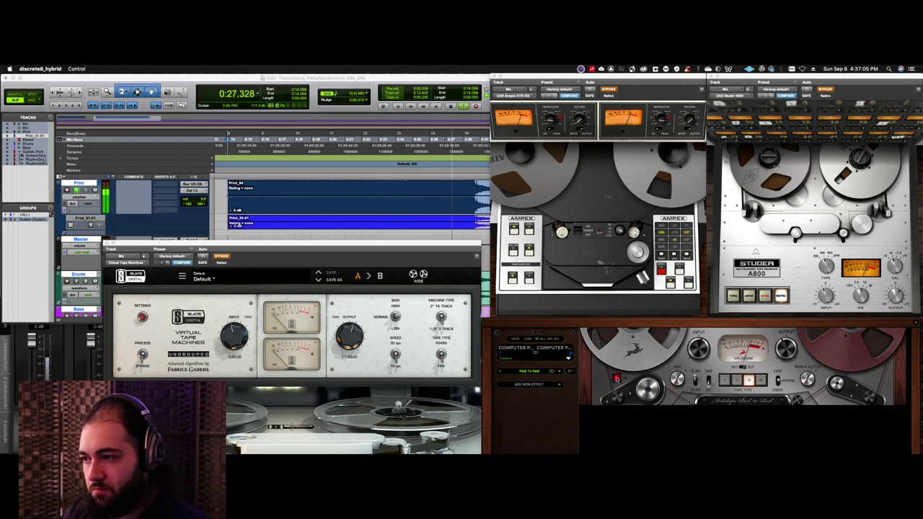
click(366, 76)
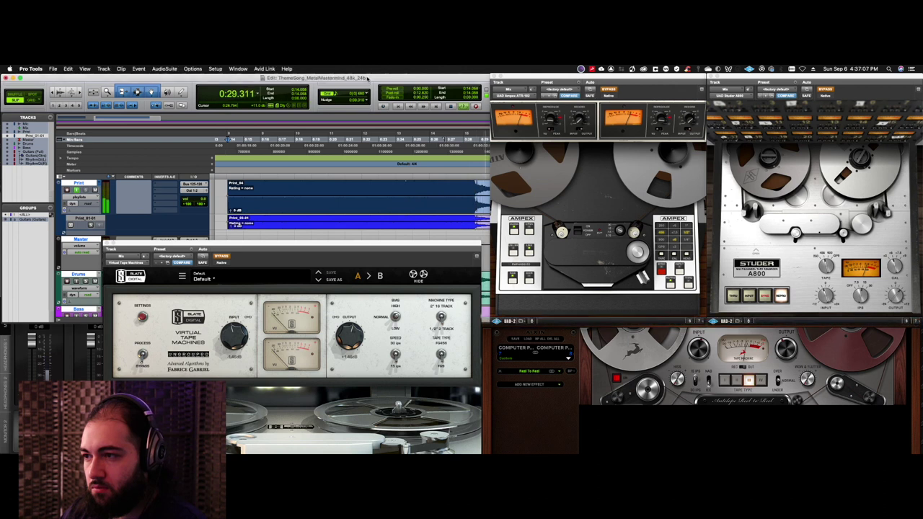
key(space)
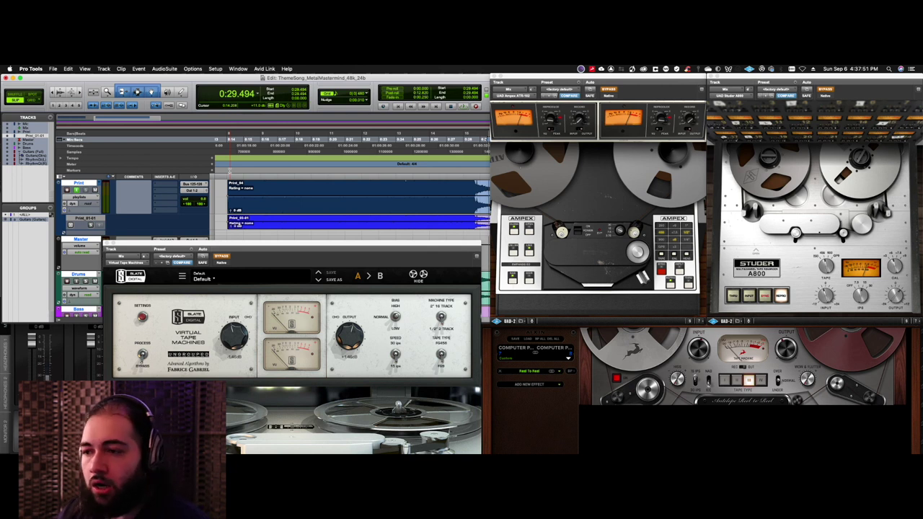
Step: Select a 0:25.256-long passage from 0:13.866 and play it
click(225, 171)
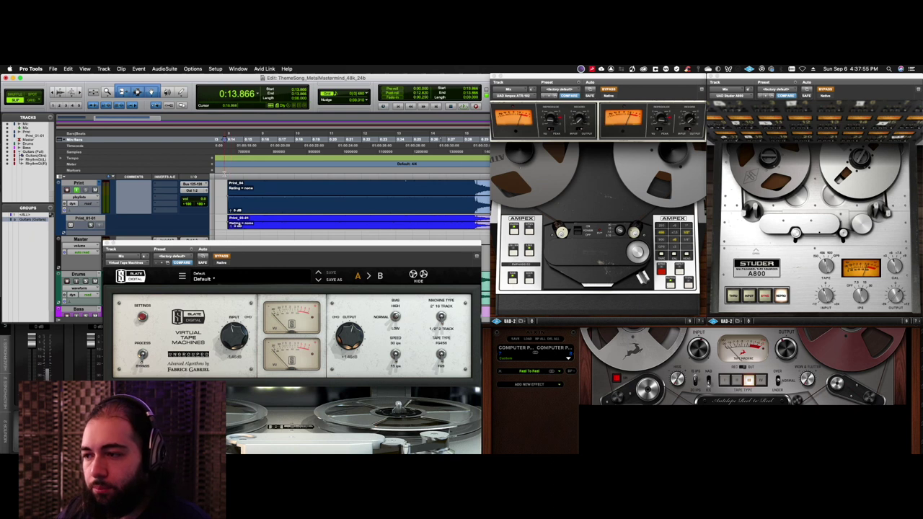
drag(226, 172, 498, 171)
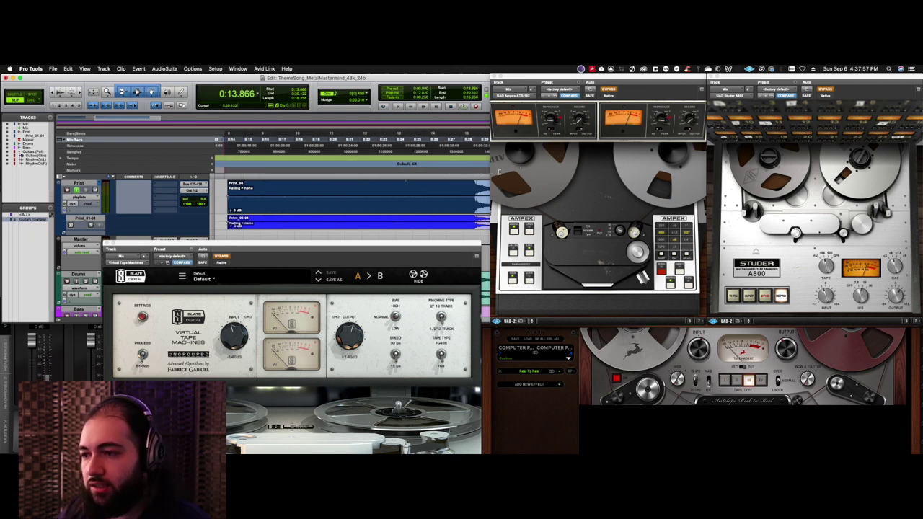
key(space)
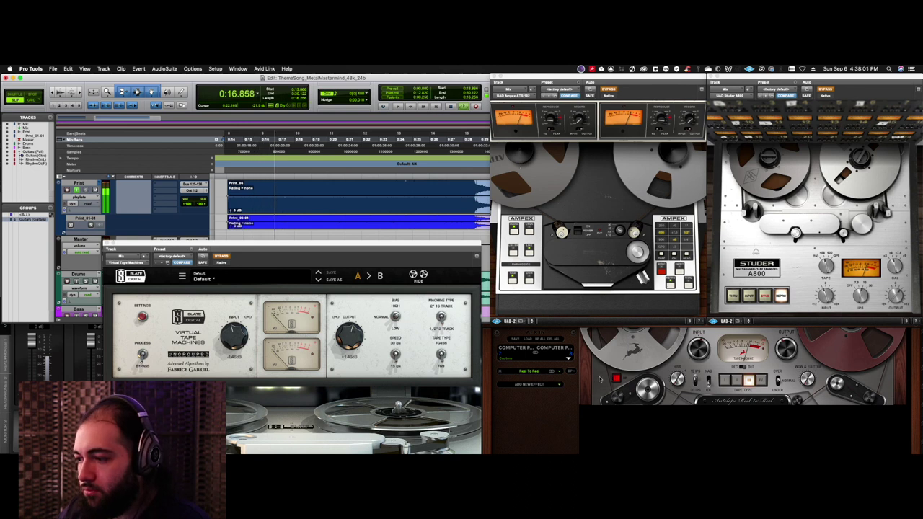
Step: Check the Antelope plugin, then bypass the tape plugin on the mix
click(611, 379)
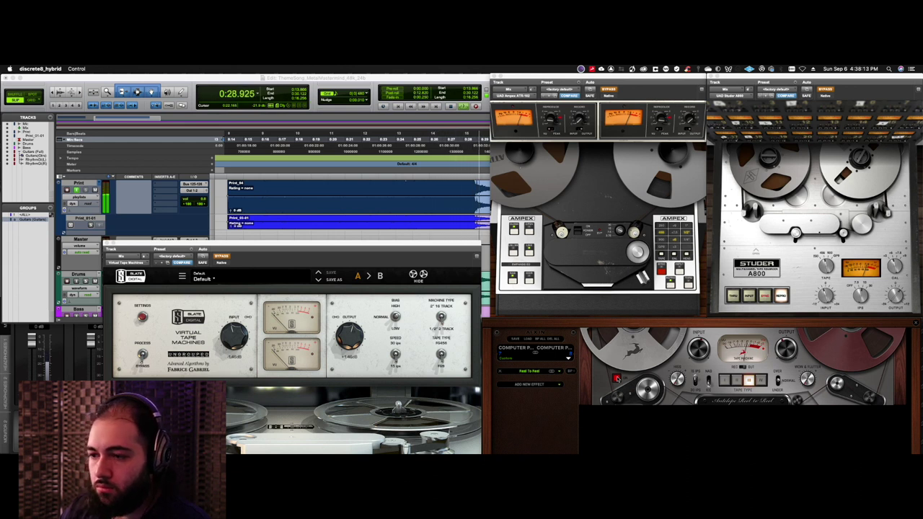
click(294, 291)
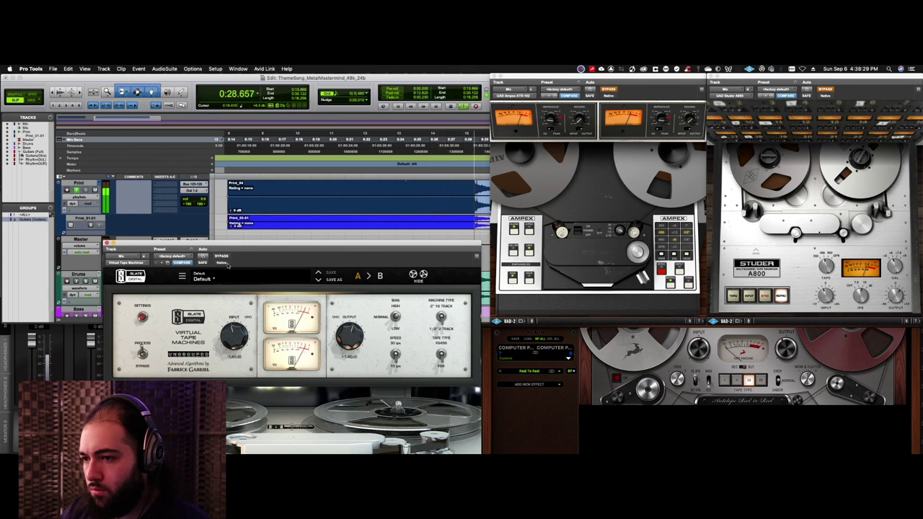
click(223, 256)
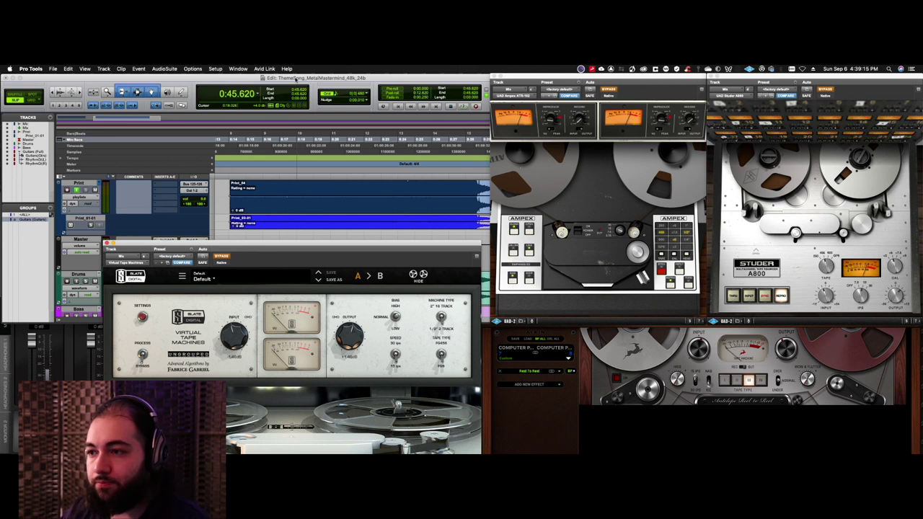
Step: Play the mix with the Ampex ATR-102 switched back in, replay it, then bypass the Ampex
key(space)
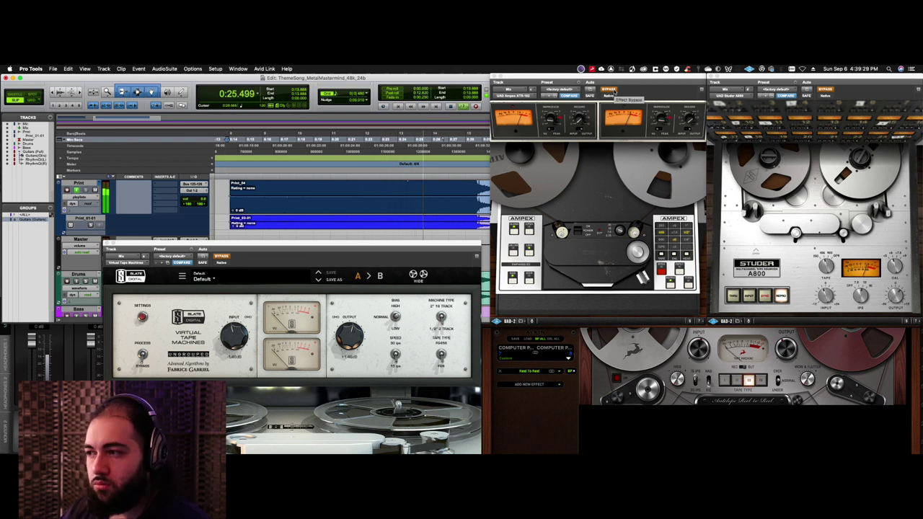
click(609, 90)
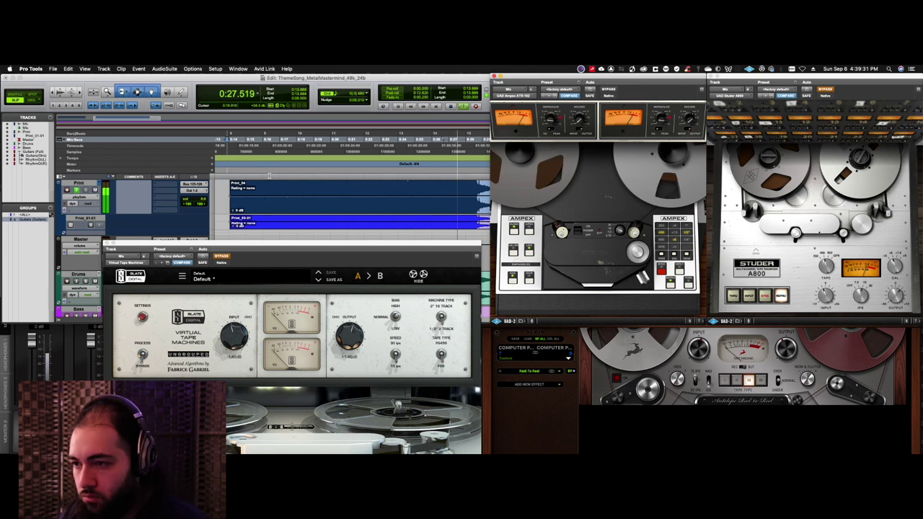
click(227, 167)
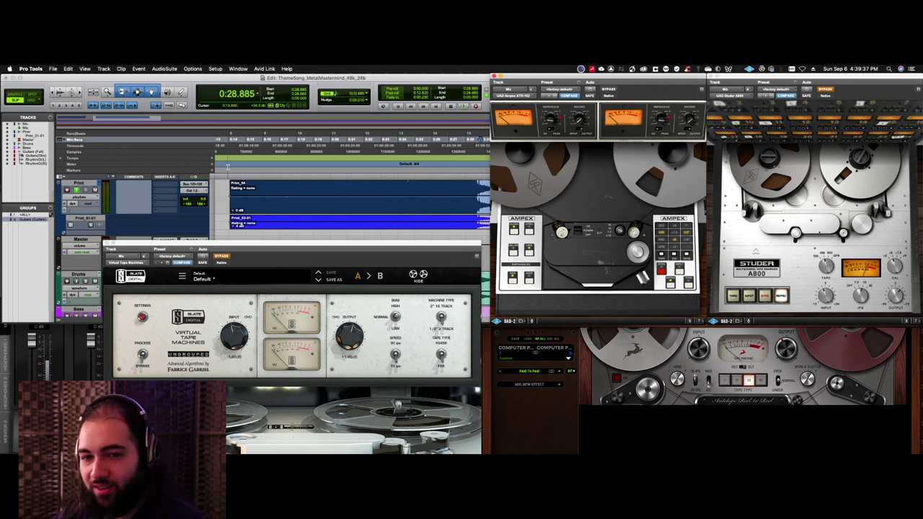
key(space)
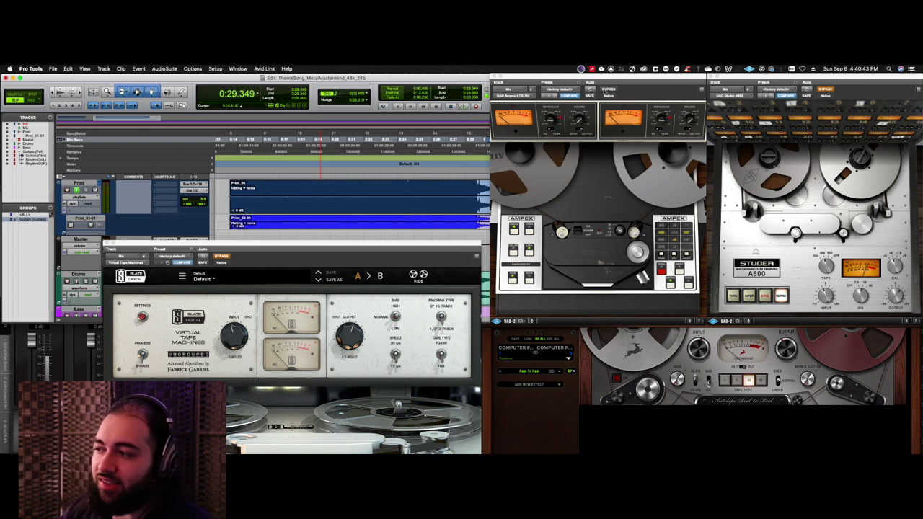
click(604, 90)
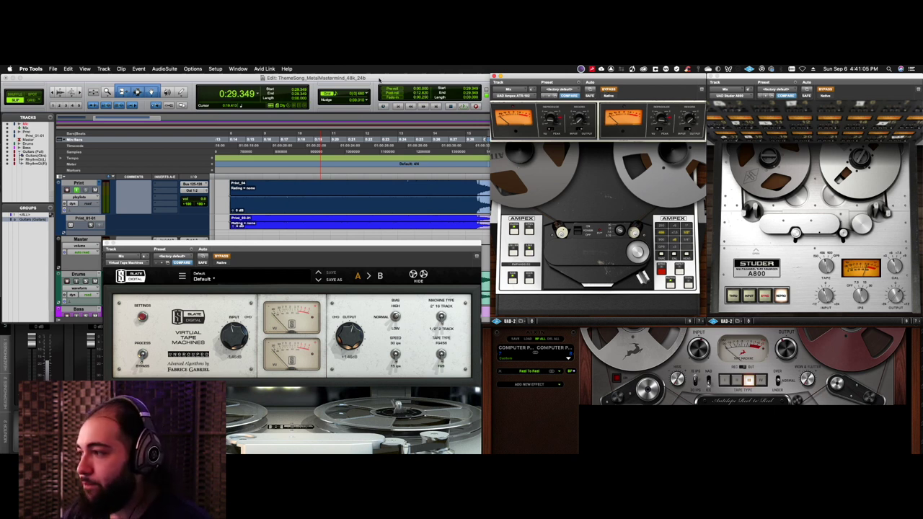
Step: Play from 0:13.866, switching the Studer A800 from bypassed into the signal, then stop
click(227, 166)
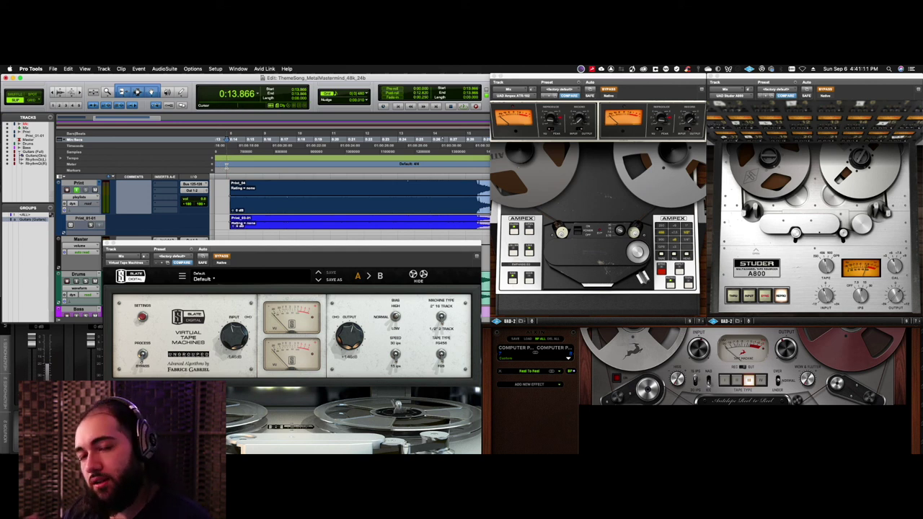
click(826, 90)
key(space)
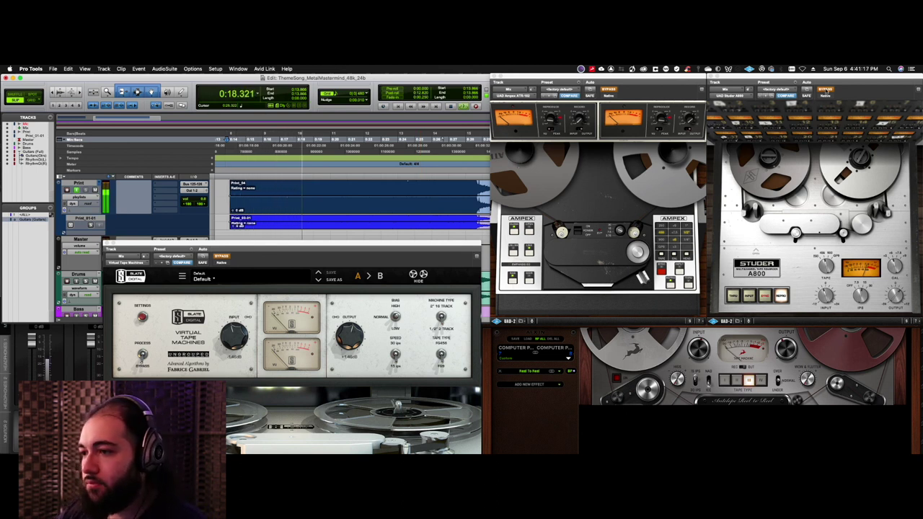
click(826, 90)
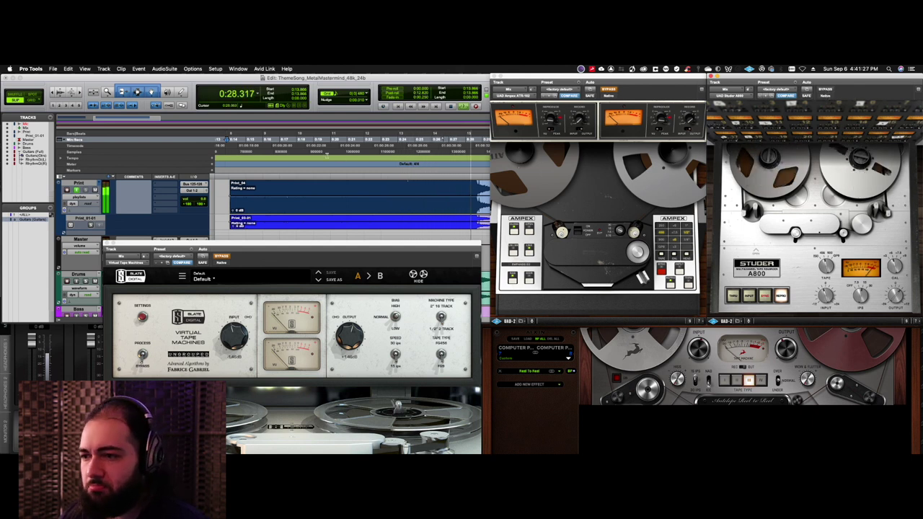
key(space)
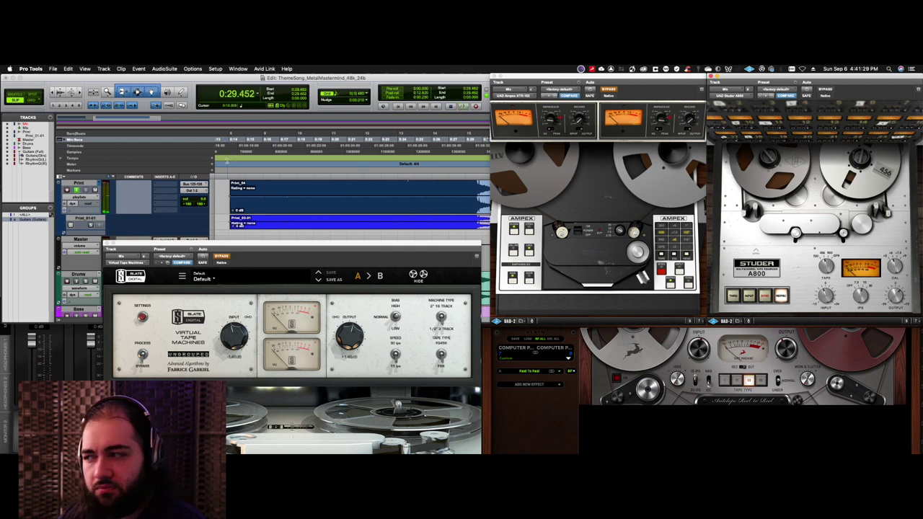
Step: Replay from 0:13.610, toggling the Studer A800 out and in, stopping with it bypassed
click(222, 159)
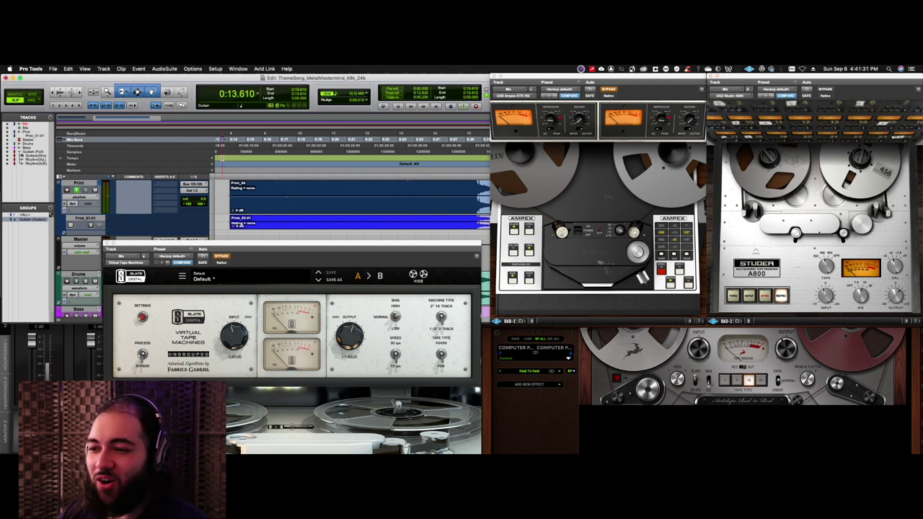
key(space)
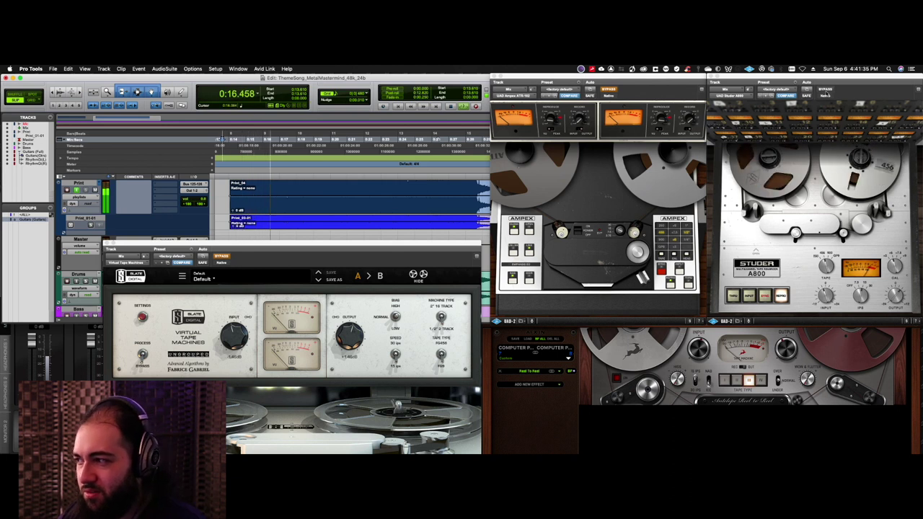
click(826, 90)
click(826, 90)
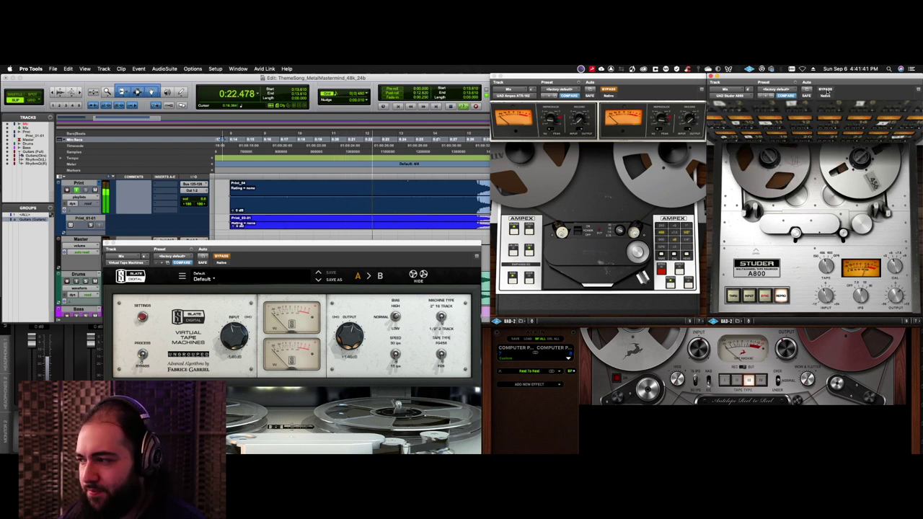
click(826, 90)
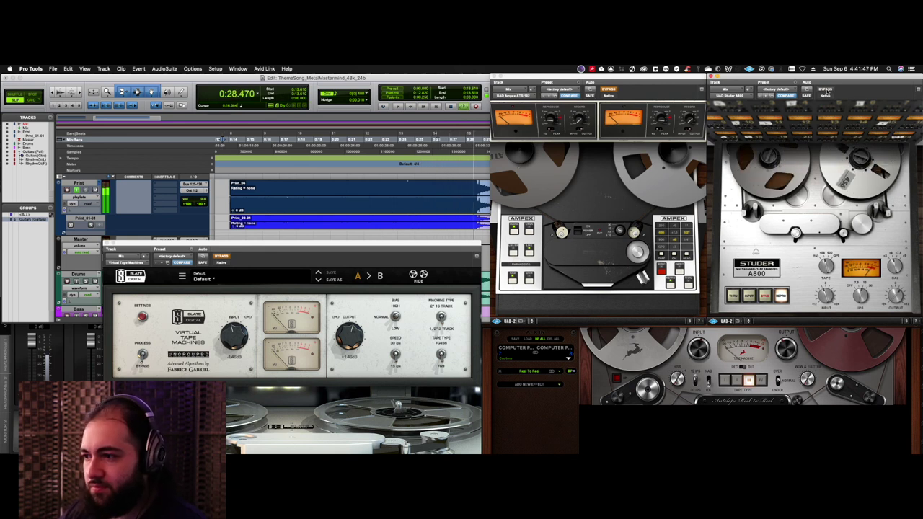
key(space)
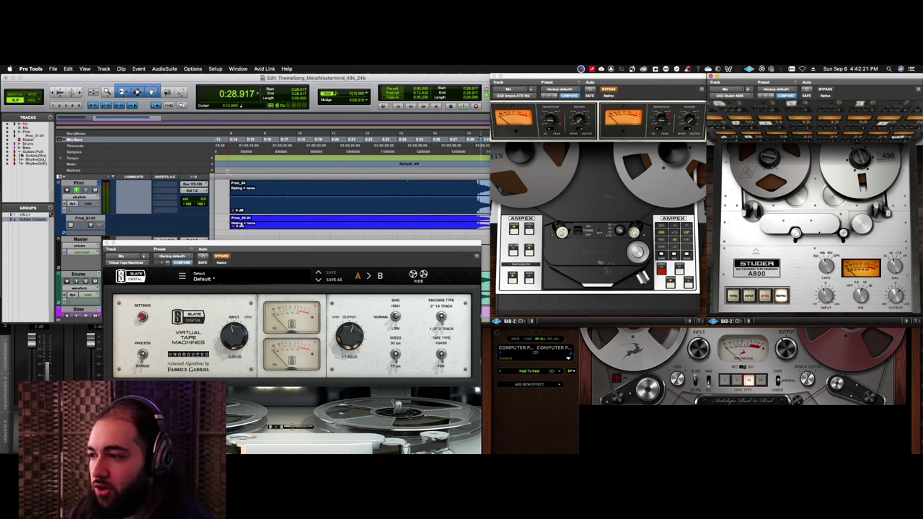
Step: Replay the mix, scroll up to the Mix track above Print, select it and restart playback
key(space)
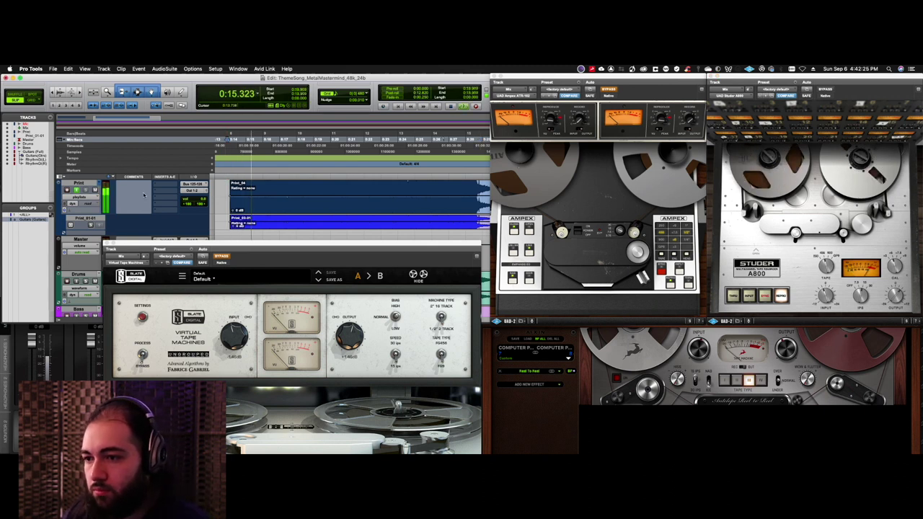
scroll(346, 209, up, 2)
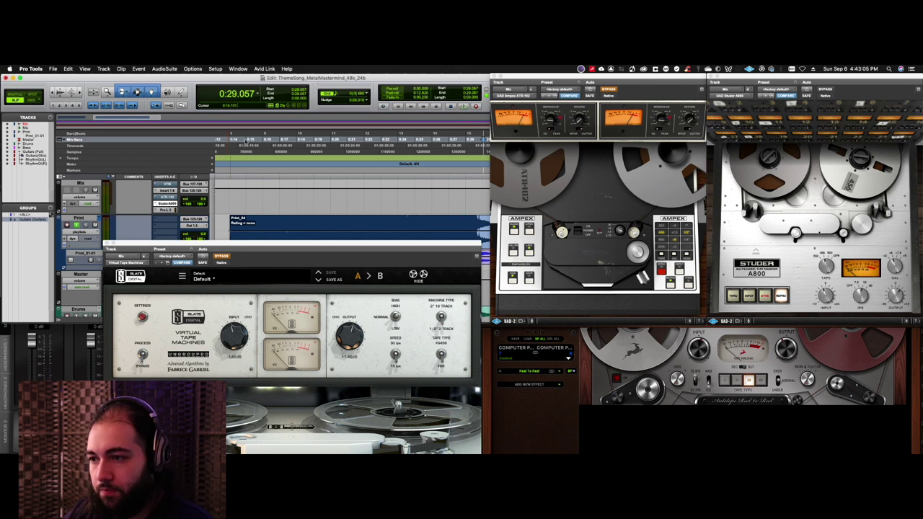
click(235, 193)
key(space)
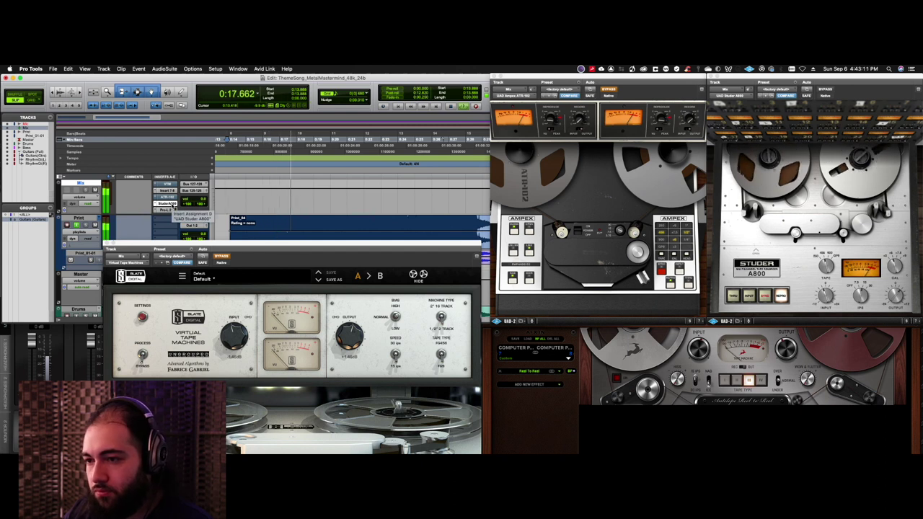
Step: Check the discrete8_hybrid control window, then return to the session at the Studer A800 insert
click(613, 375)
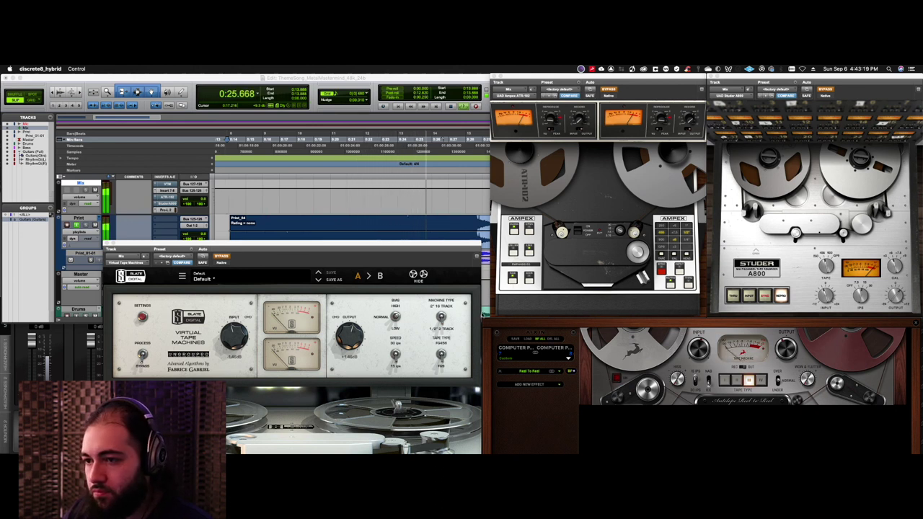
click(156, 209)
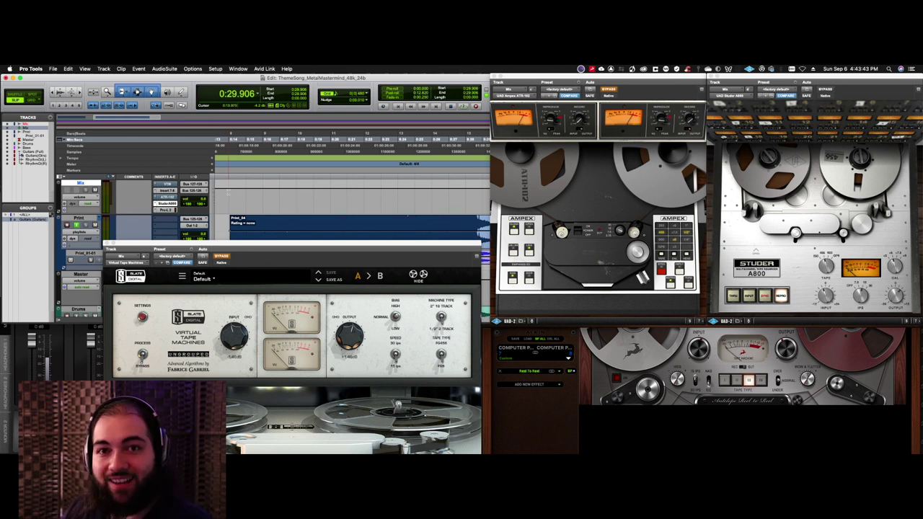
Step: Replay the mix from 0:13.824 and bypass the Ampex ATR-102
key(space)
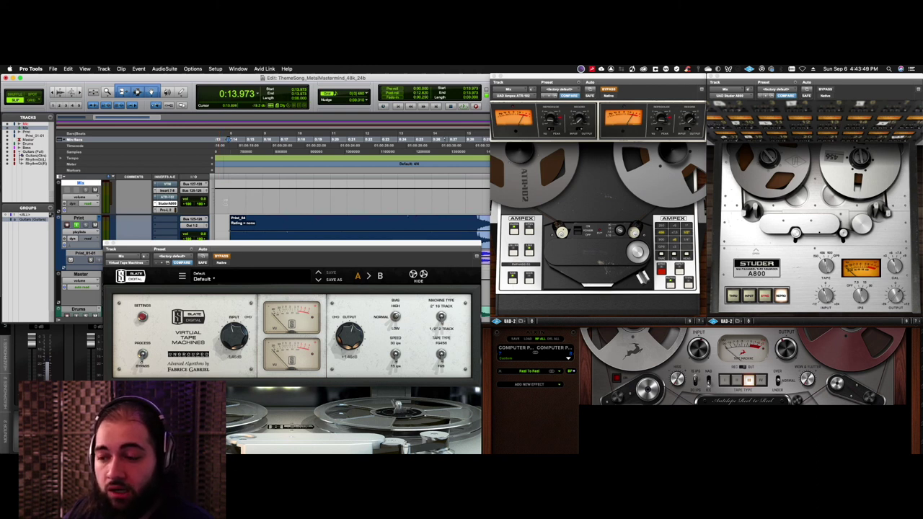
click(224, 194)
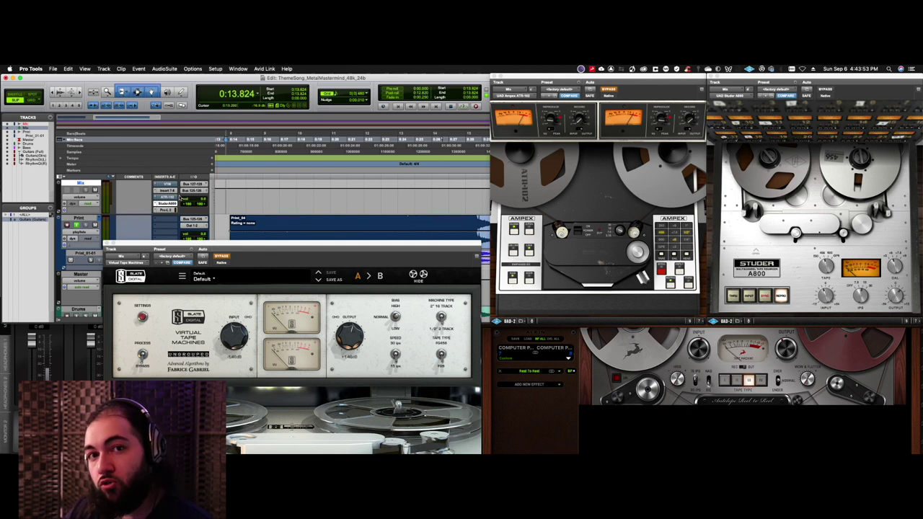
key(space)
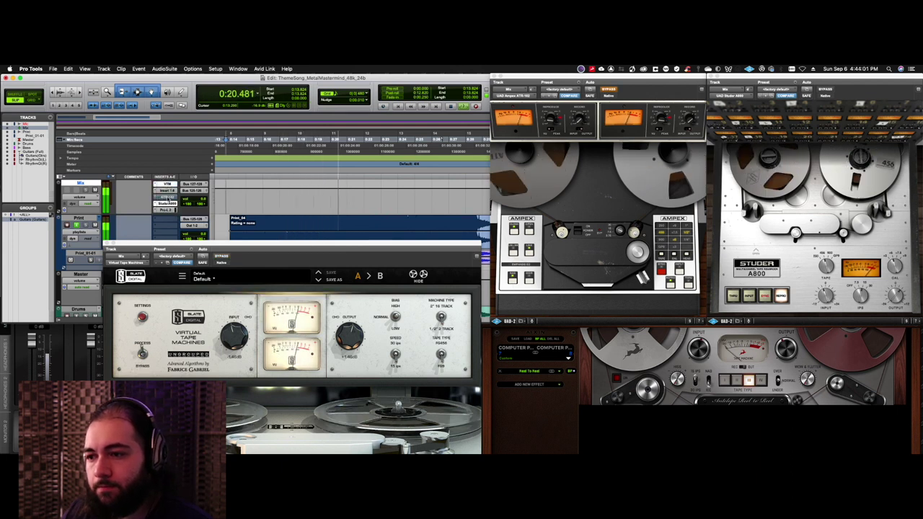
super+click(166, 196)
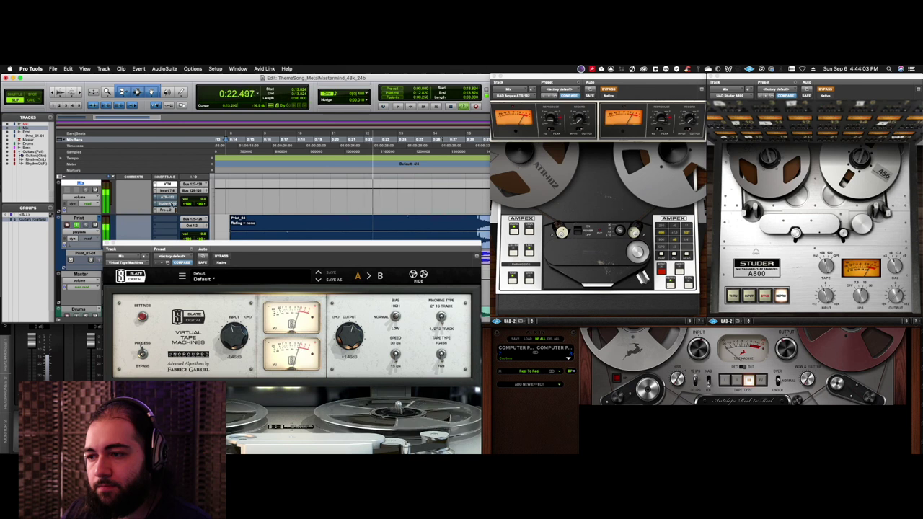
Step: Return to about 0:14, dismiss the no record-enabled tracks alert, and restart playback
click(229, 199)
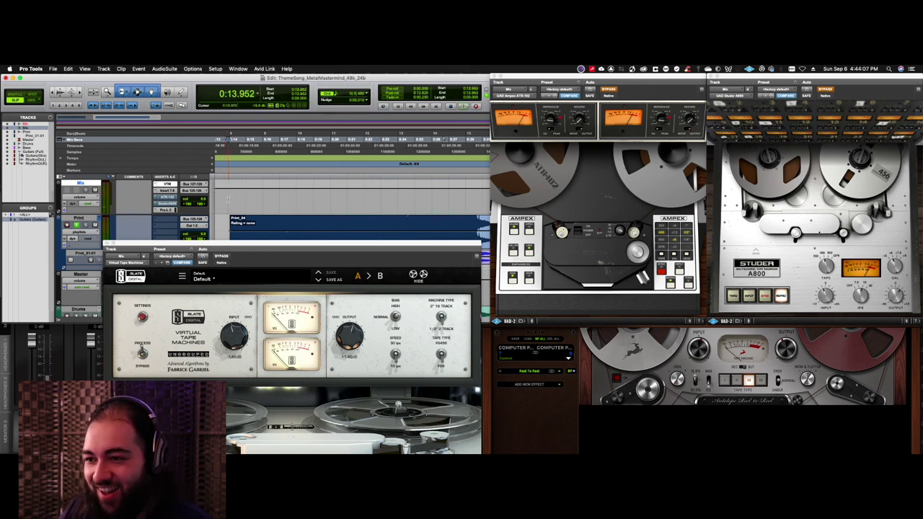
key(super+space)
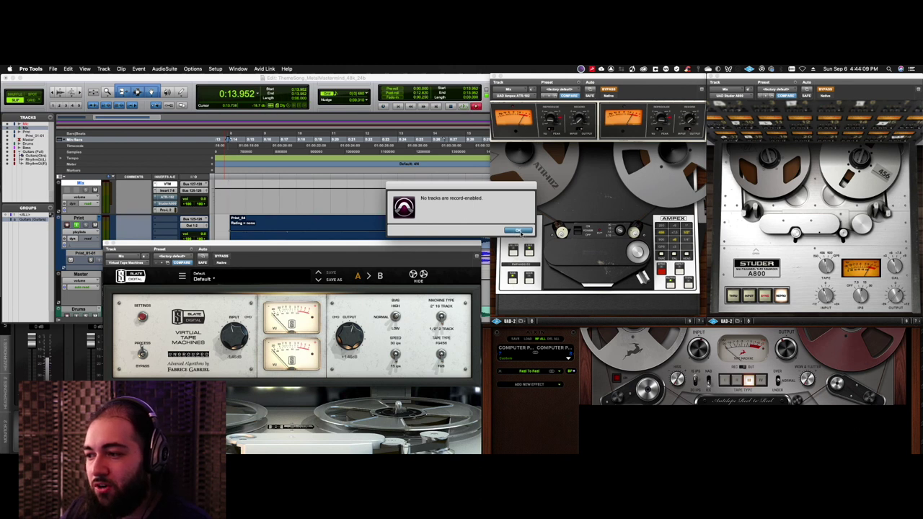
click(518, 231)
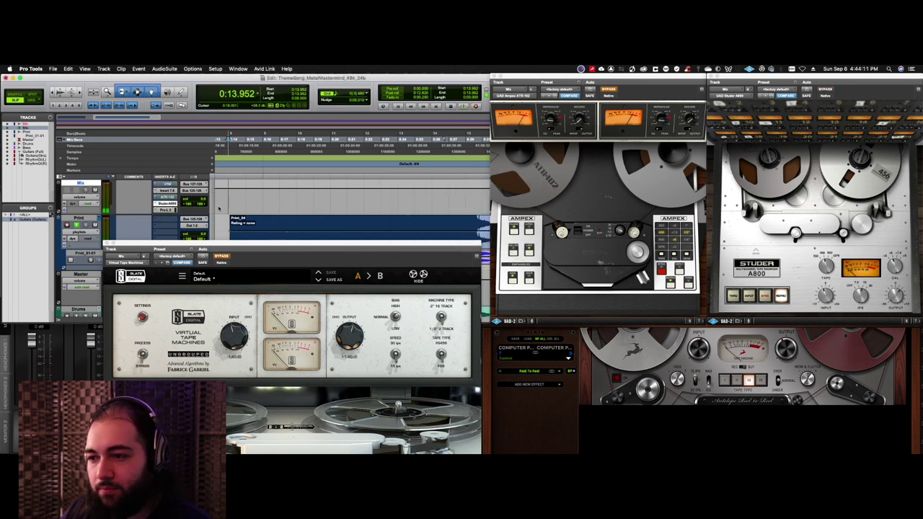
key(space)
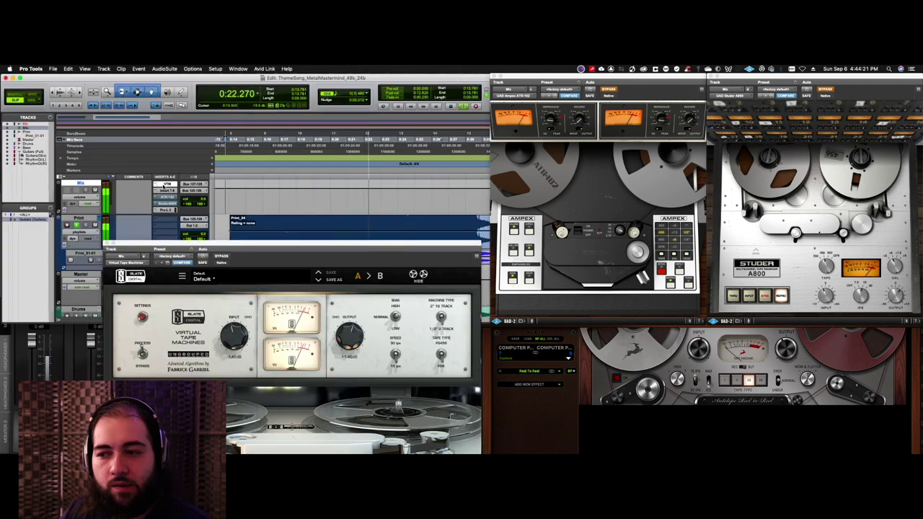
Step: Swap the Slate VTM for the Studer A800 during playback, then swap back
super+click(163, 185)
super+click(165, 204)
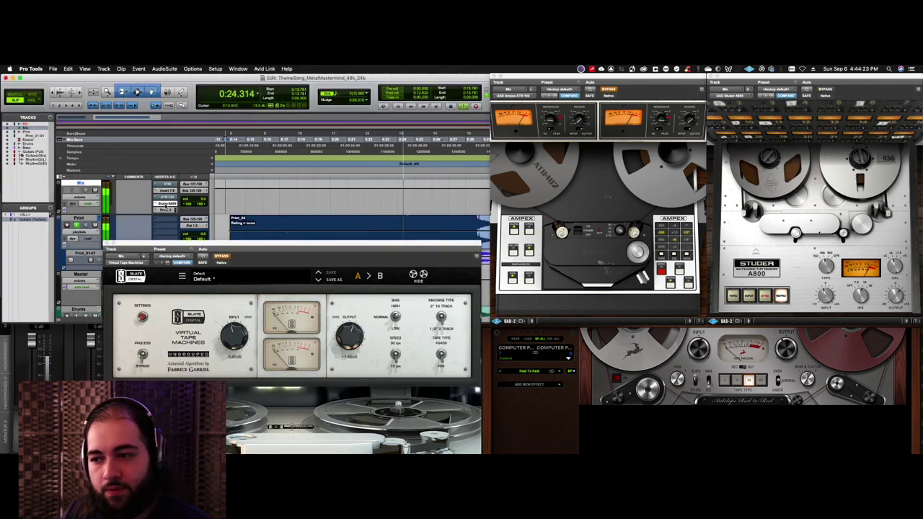
super+click(165, 204)
super+click(167, 184)
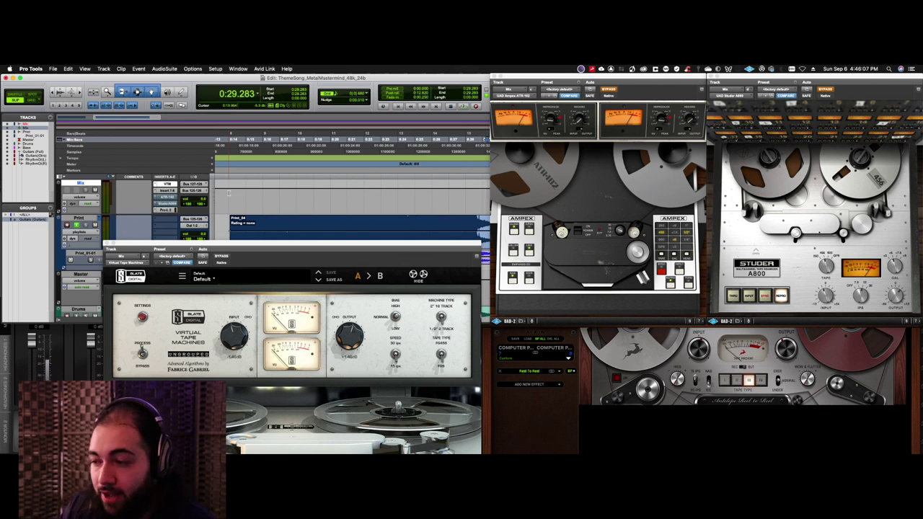
Step: Place the playhead near 0:14 and select the whole Print_04 clip
click(229, 192)
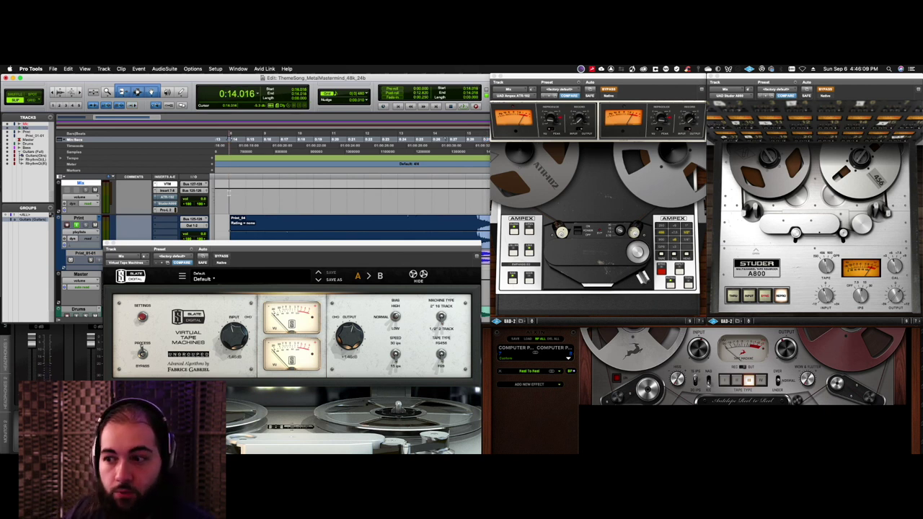
click(228, 195)
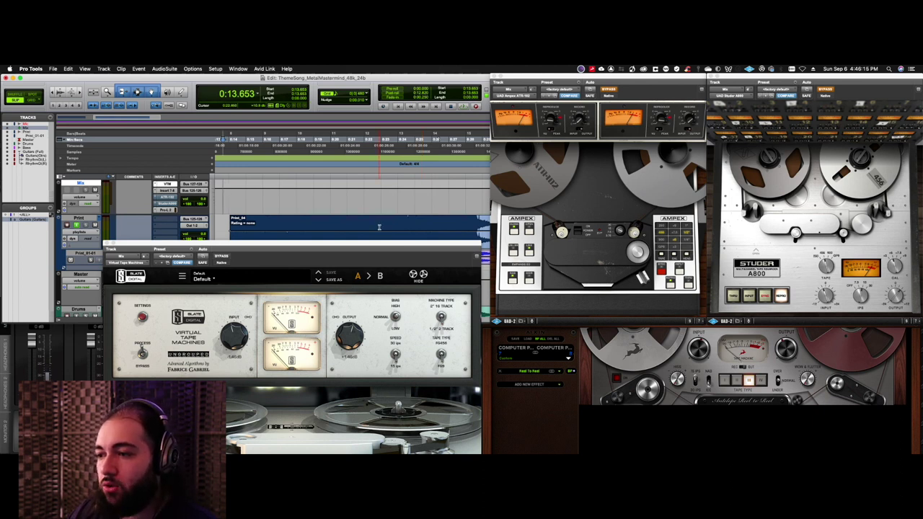
scroll(380, 227, down, 2)
double_click(376, 212)
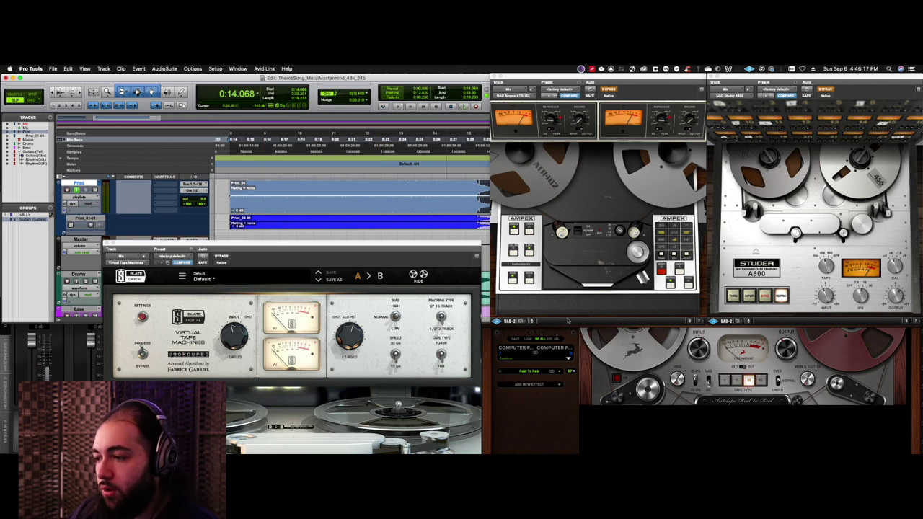
click(595, 381)
click(235, 209)
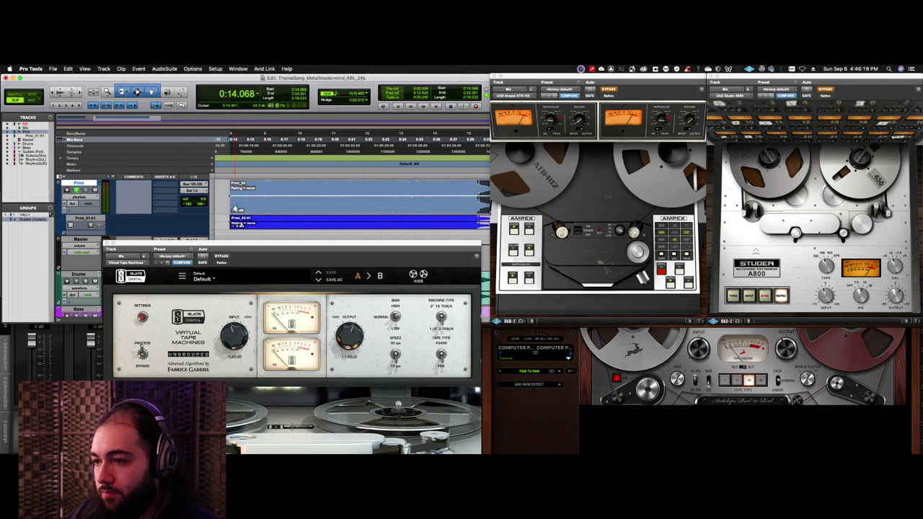
Step: Play the Print_04 selection from 0:14 twice with the Antelope tape plugin window in front
key(space)
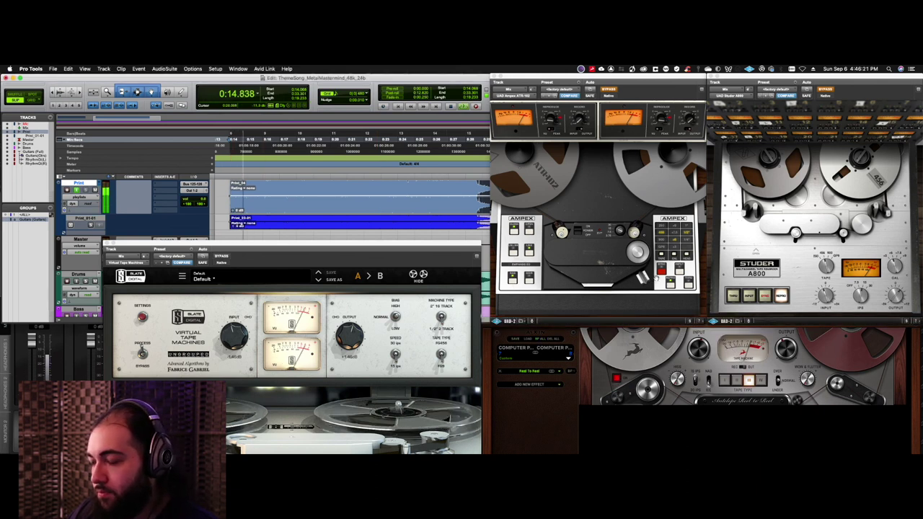
click(822, 333)
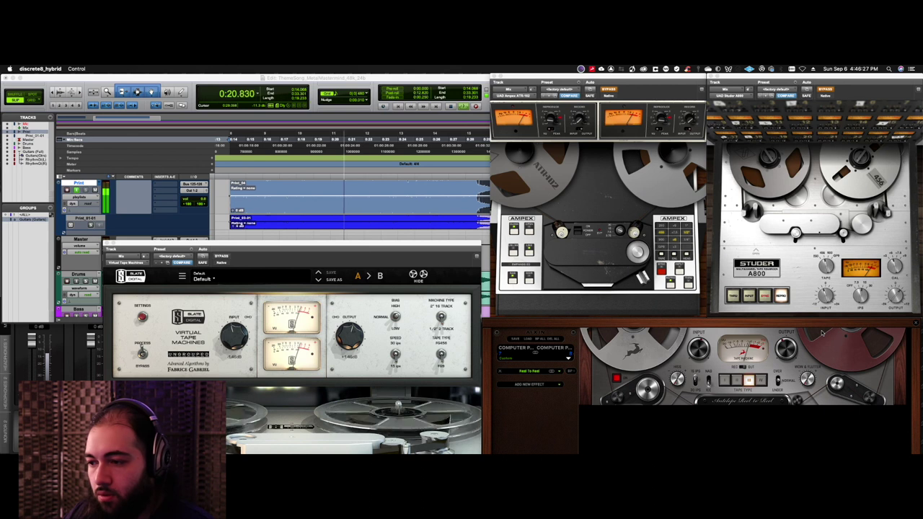
scroll(307, 217, up, 3)
click(306, 241)
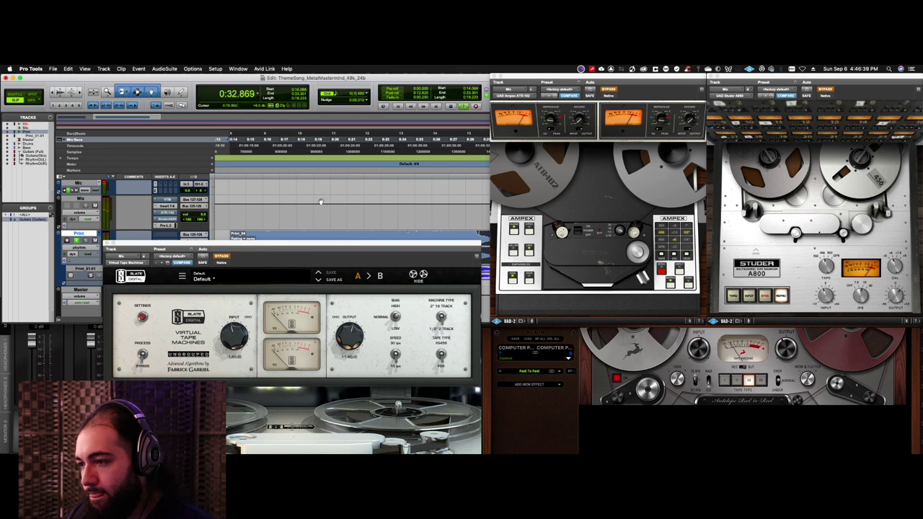
key(space)
key(space)
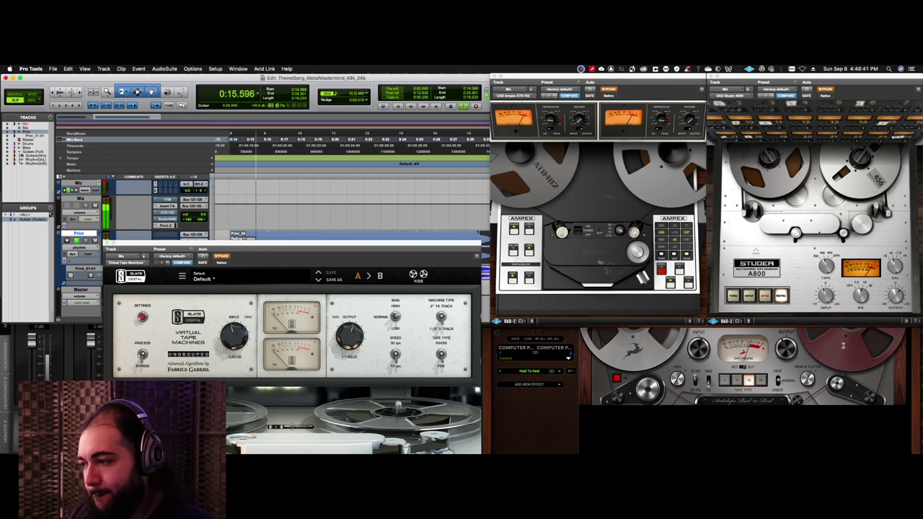
click(842, 345)
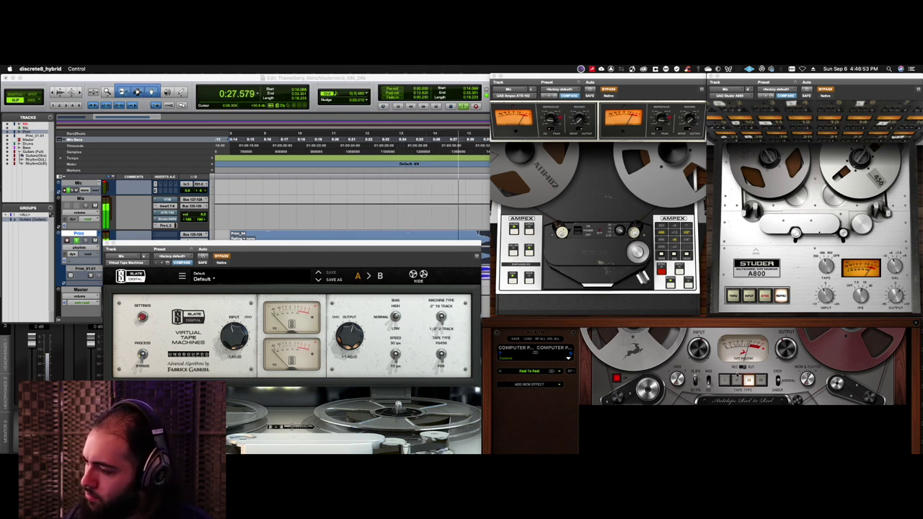
Step: During playback, audition Antelope tape types I, II and IV, leaving it on type IV
click(726, 379)
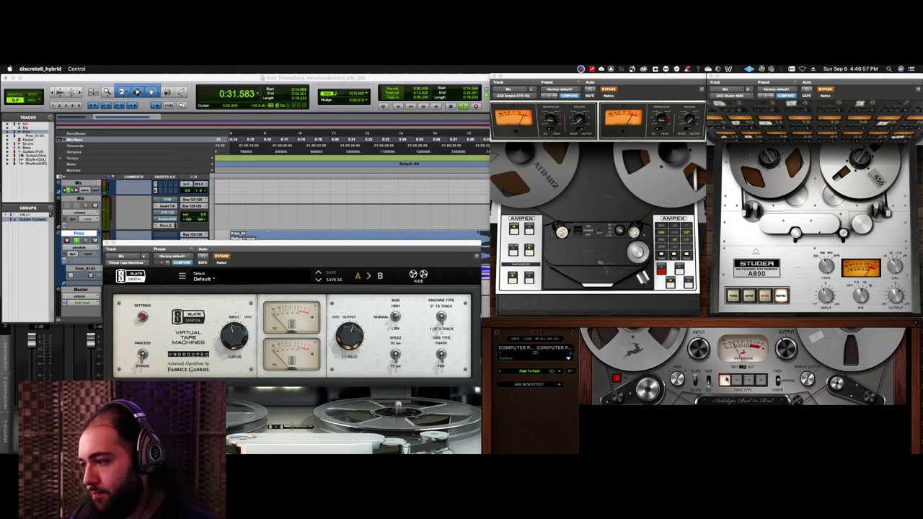
key(space)
key(space)
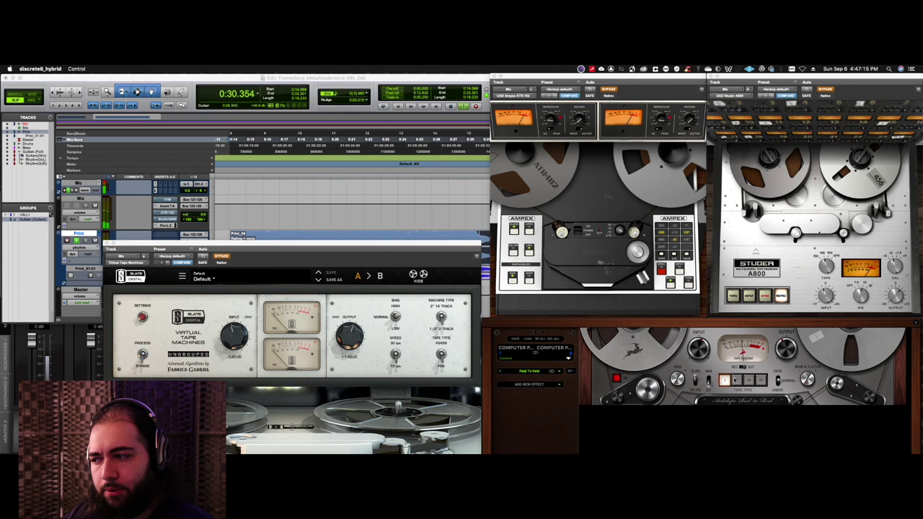
click(736, 380)
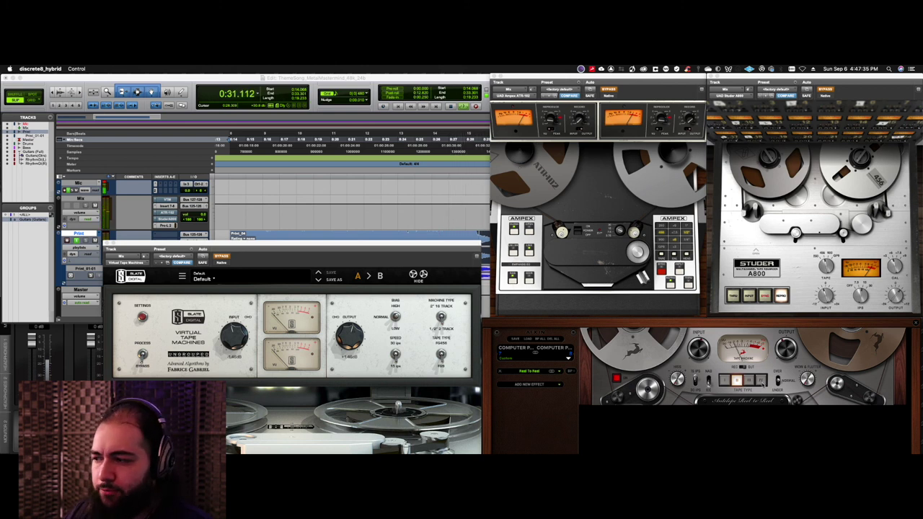
click(762, 381)
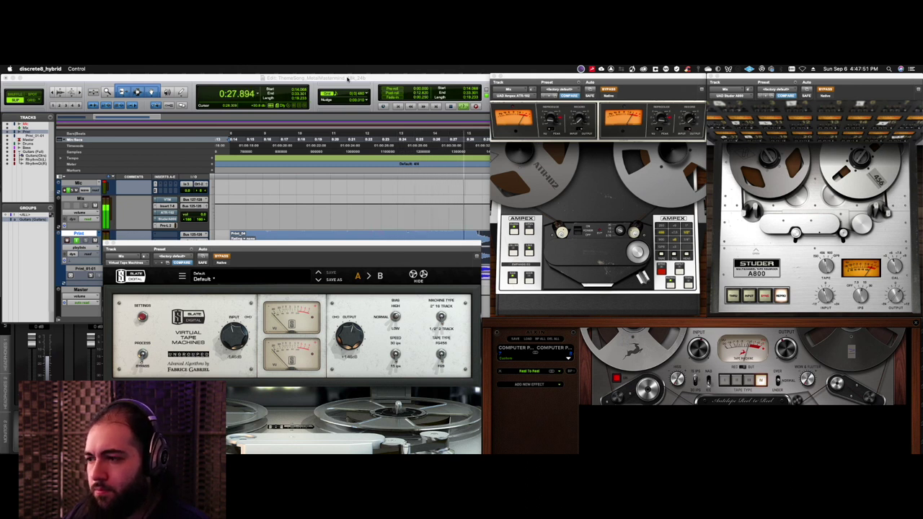
click(348, 79)
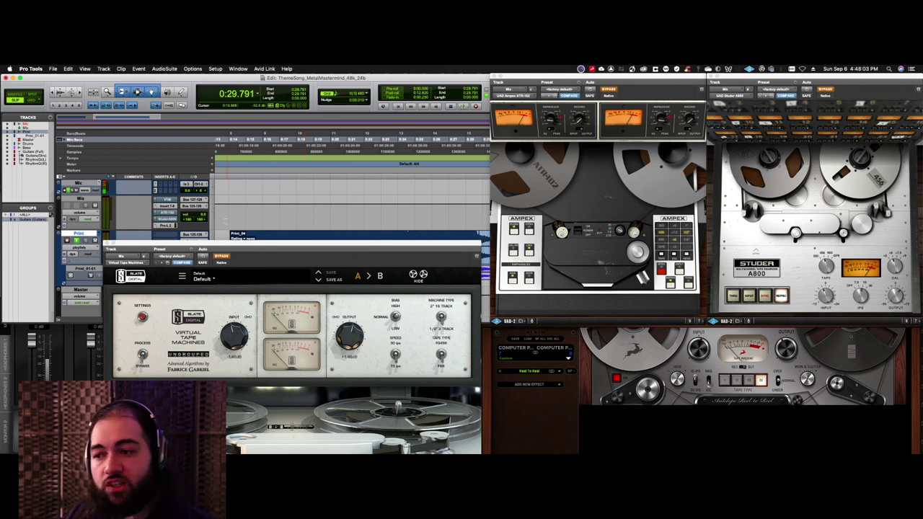
Step: Play the Mix track from about 0:14 and bypass the Ampex ATR-102 mid-playback
click(226, 214)
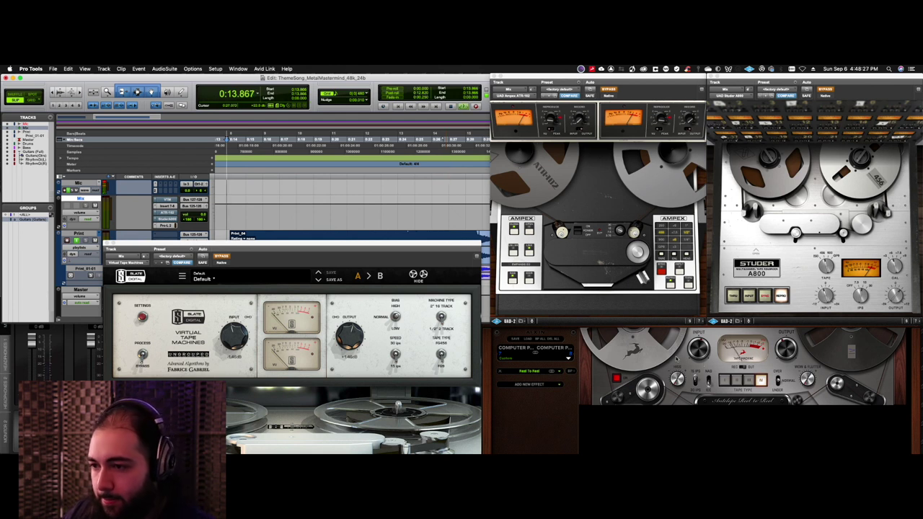
key(space)
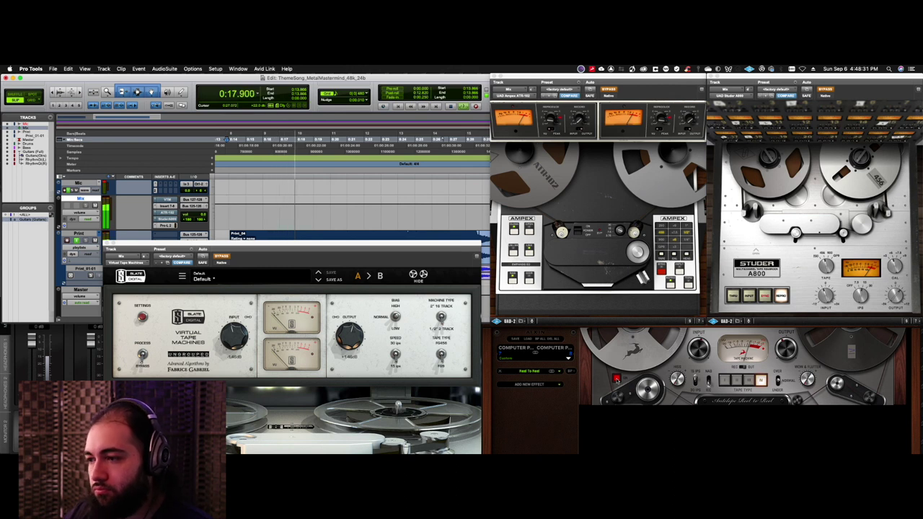
click(625, 86)
click(610, 89)
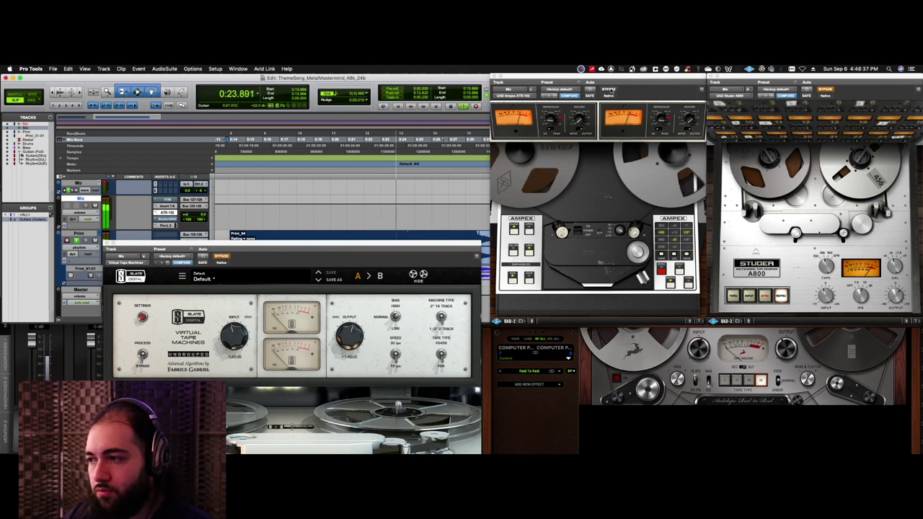
click(610, 89)
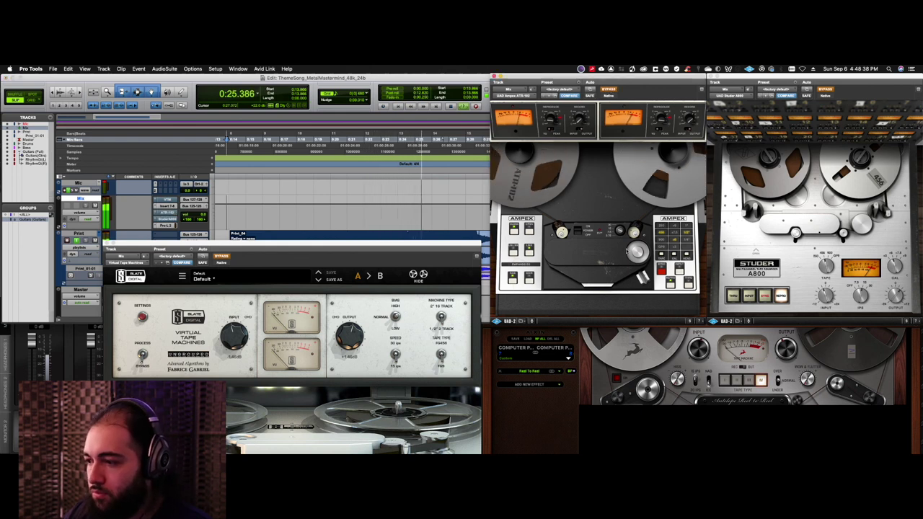
click(615, 381)
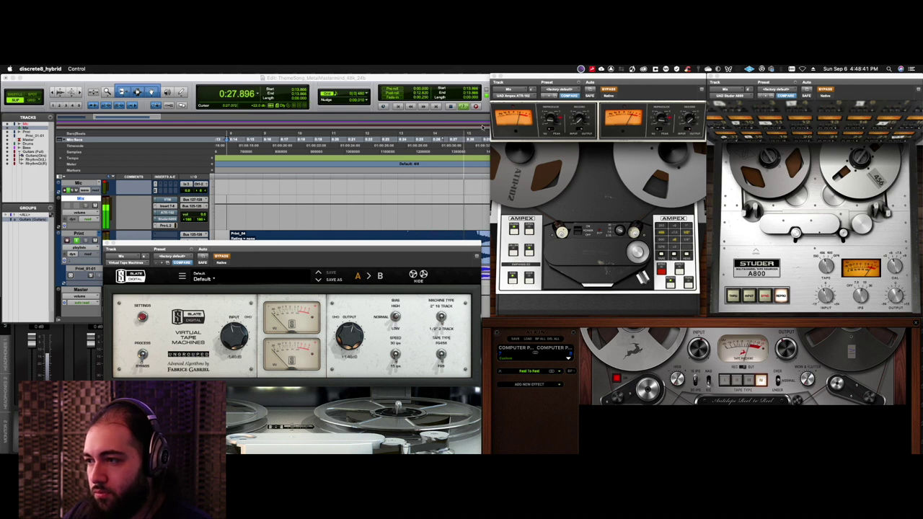
click(426, 215)
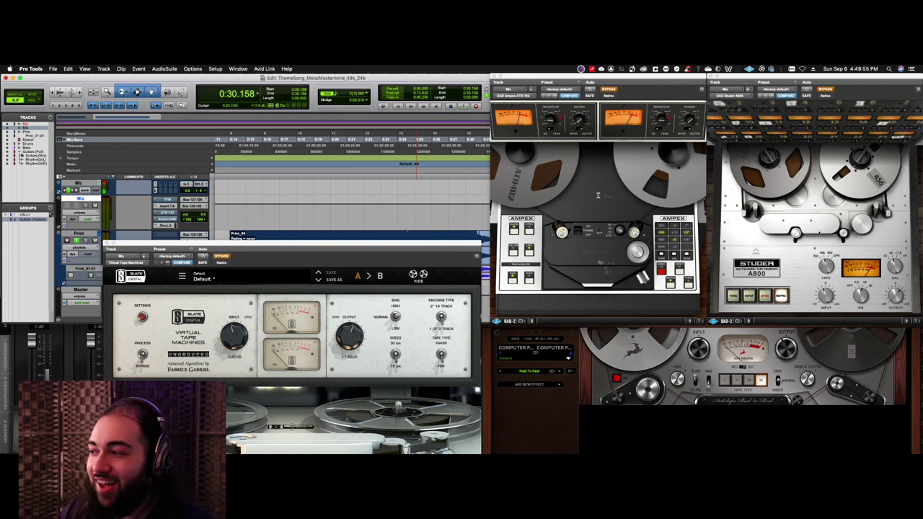
Step: Turn the Studer A800 tape knob to 250 and pick another Ampex ATR-102 tape type
click(769, 184)
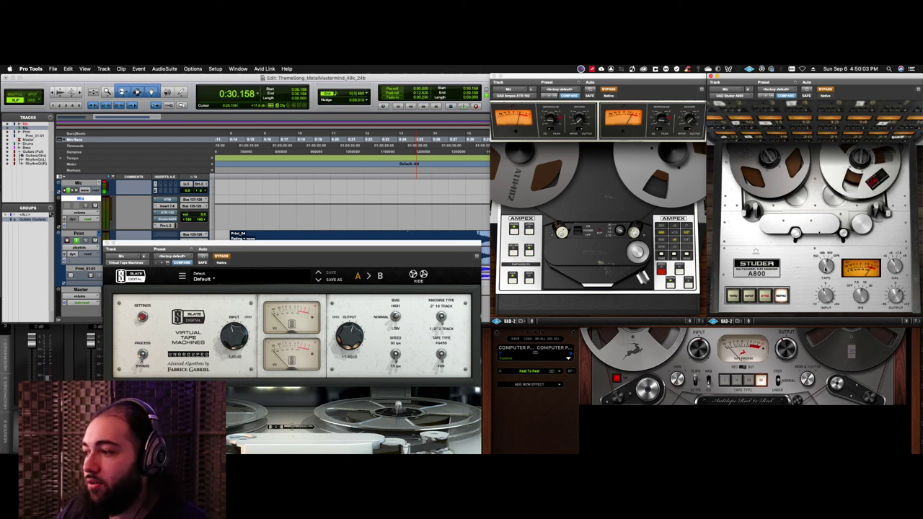
drag(821, 263, 788, 269)
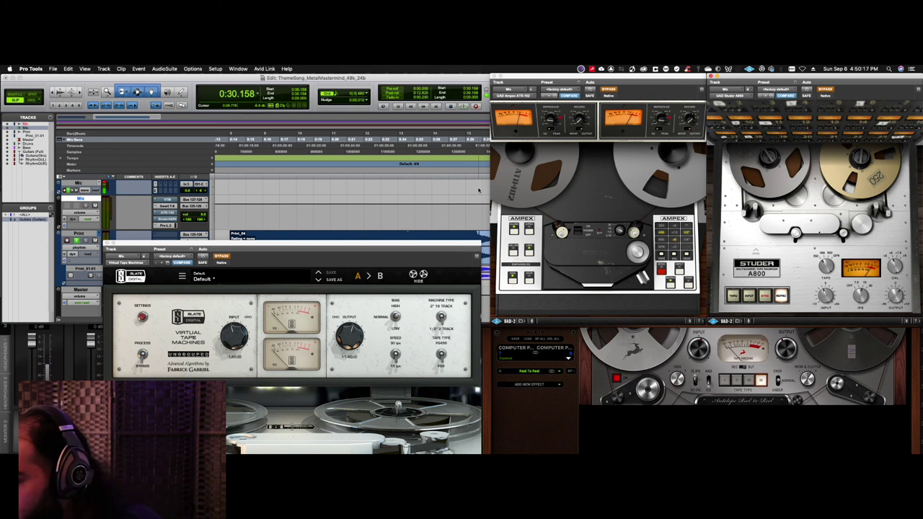
click(661, 250)
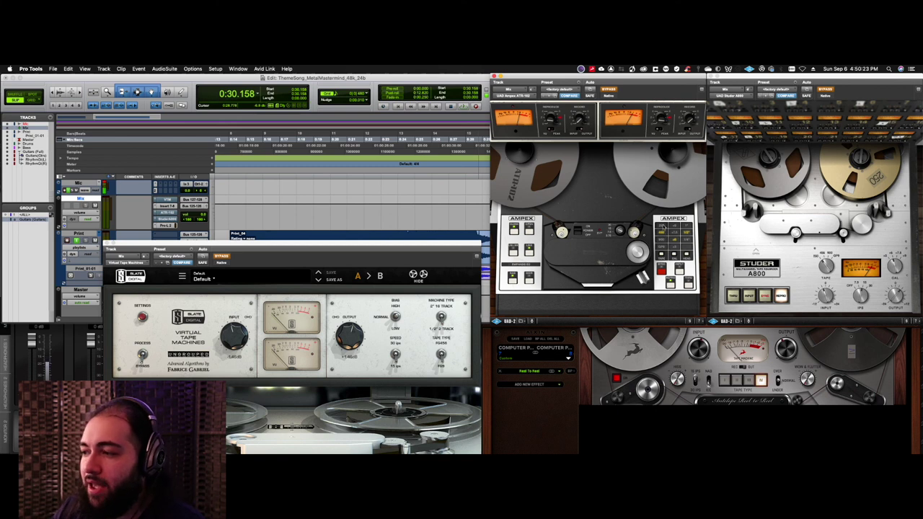
click(662, 227)
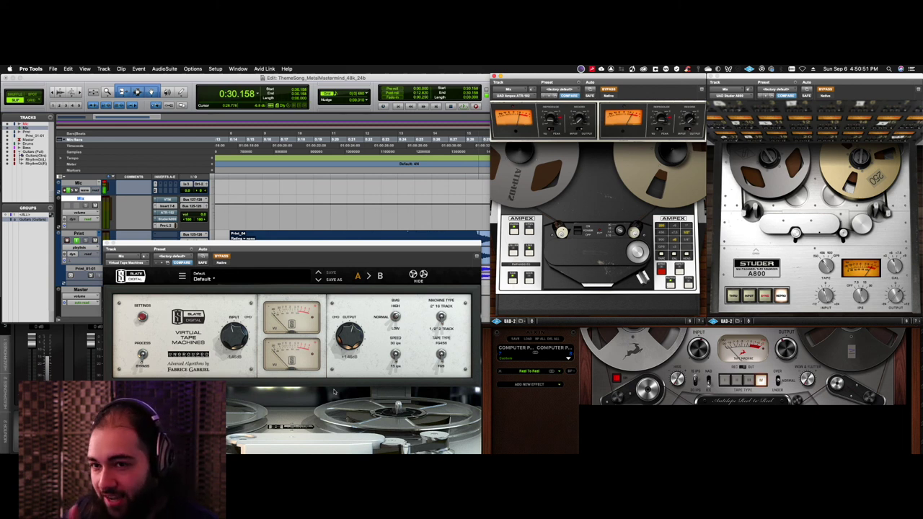
click(429, 268)
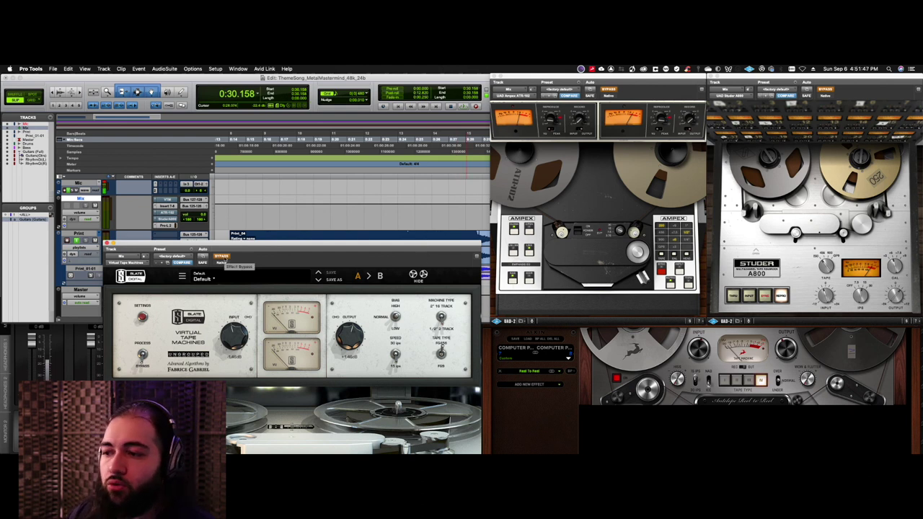
Step: Re-enable the Slate VTM and play, then stop, a dragged section of the mix
click(221, 257)
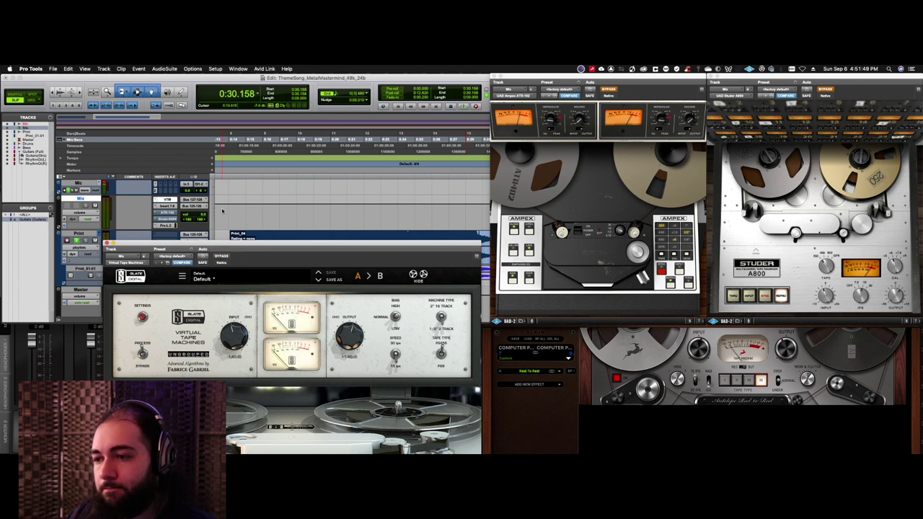
drag(223, 211, 493, 210)
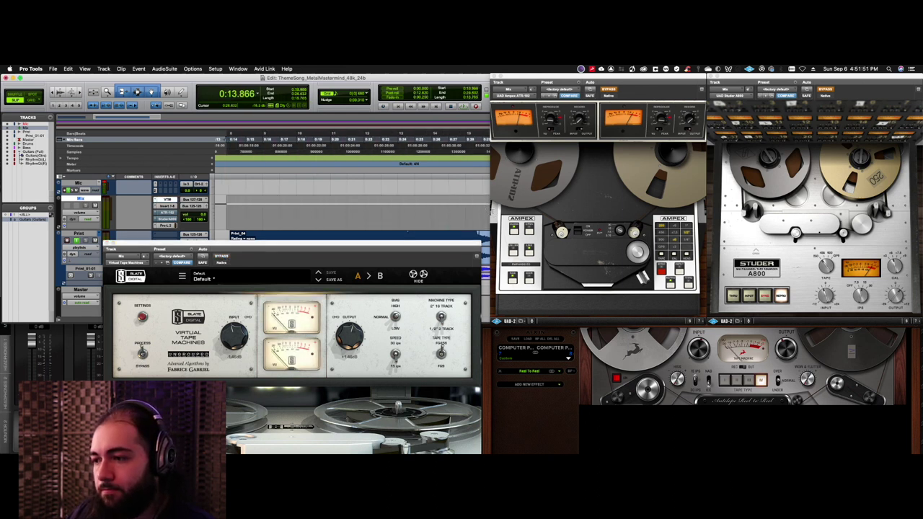
key(space)
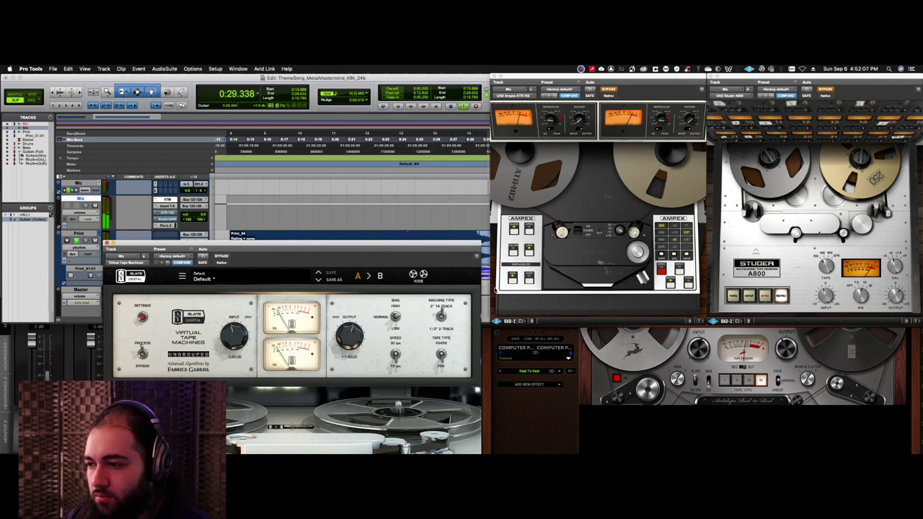
key(space)
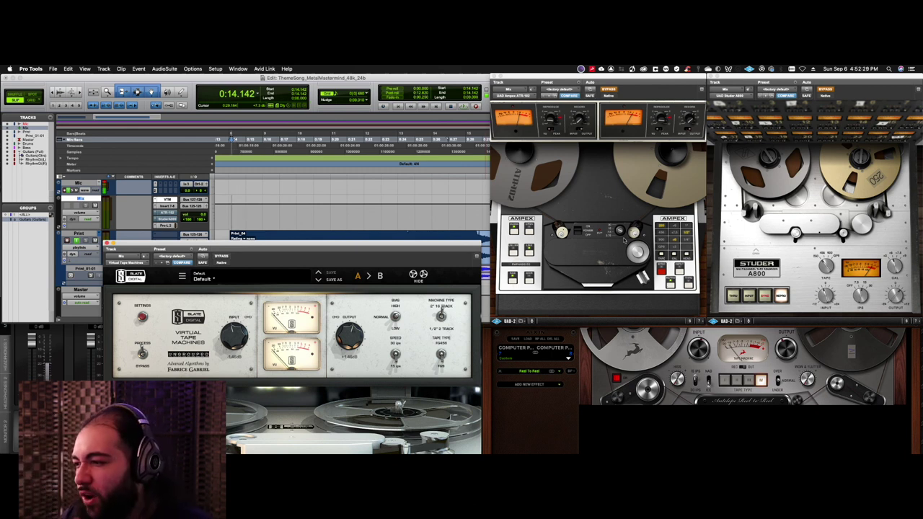
Step: Change the Ampex tape type and switch the Studer A800 to 456 tape
click(684, 207)
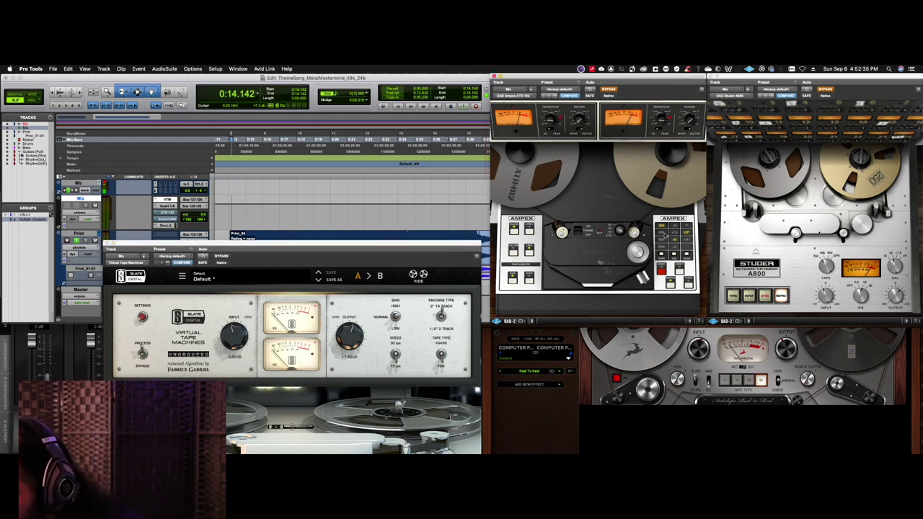
click(662, 232)
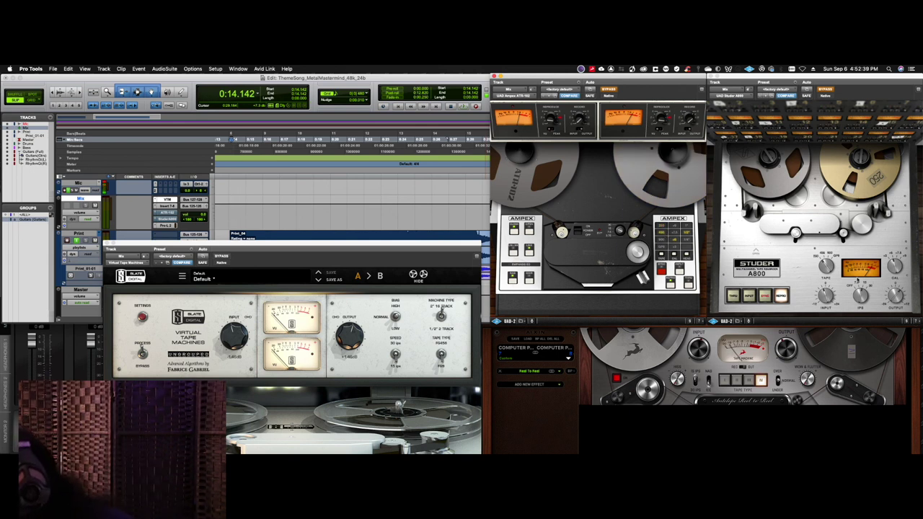
click(825, 252)
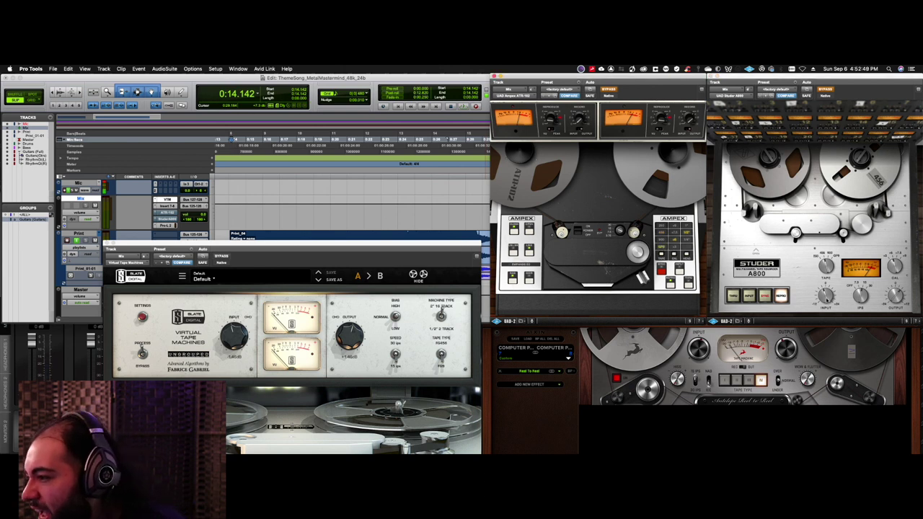
Step: Adjust the Studer A800 tape knob, play from about 0:14, and bypass the Slate VTM
drag(827, 271, 837, 238)
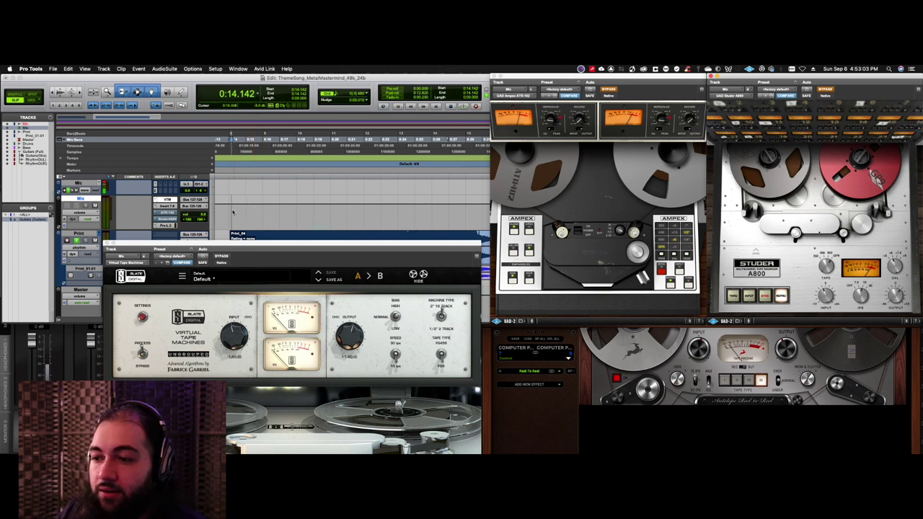
click(228, 209)
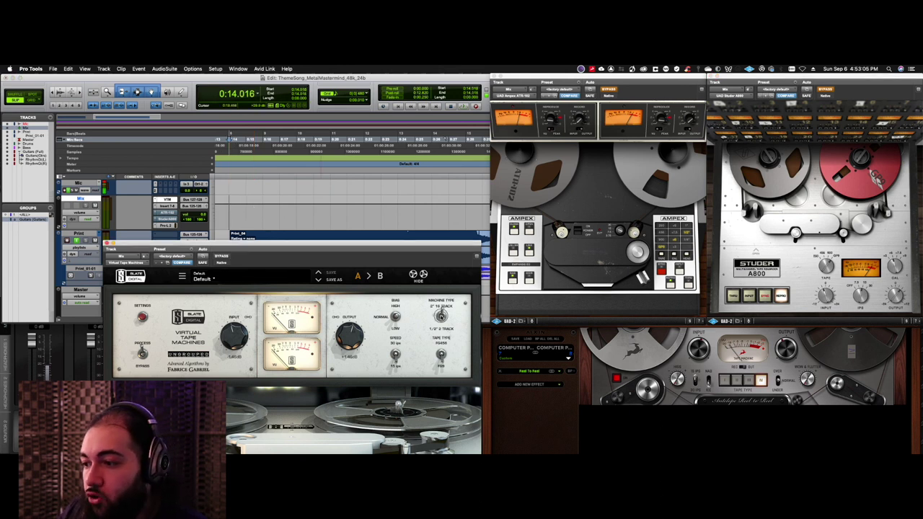
key(space)
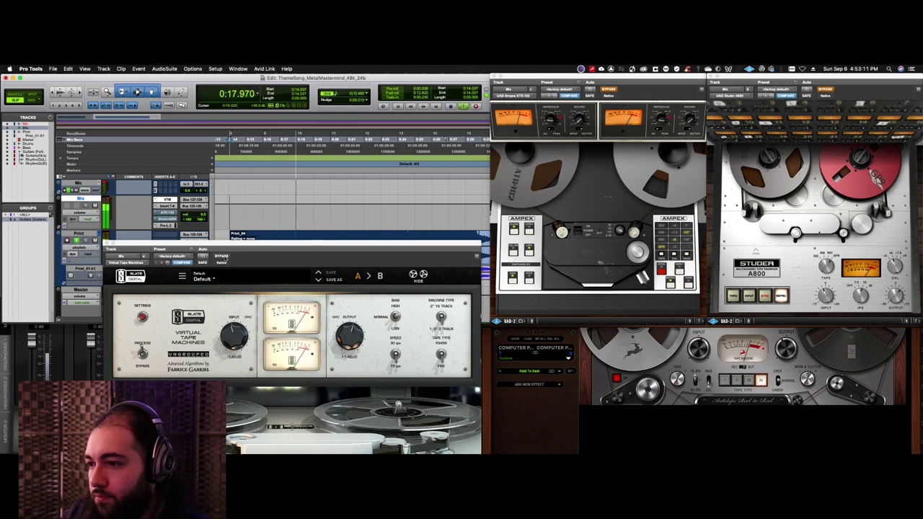
click(222, 257)
click(609, 92)
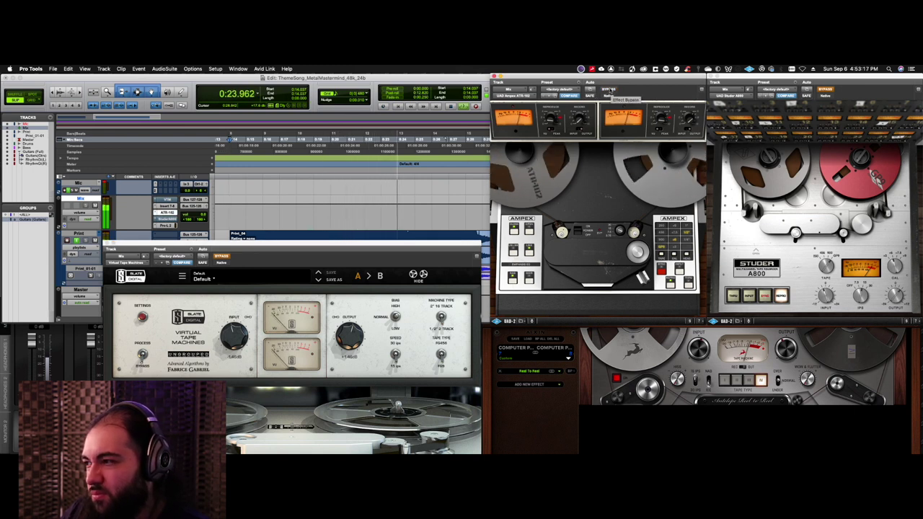
click(826, 89)
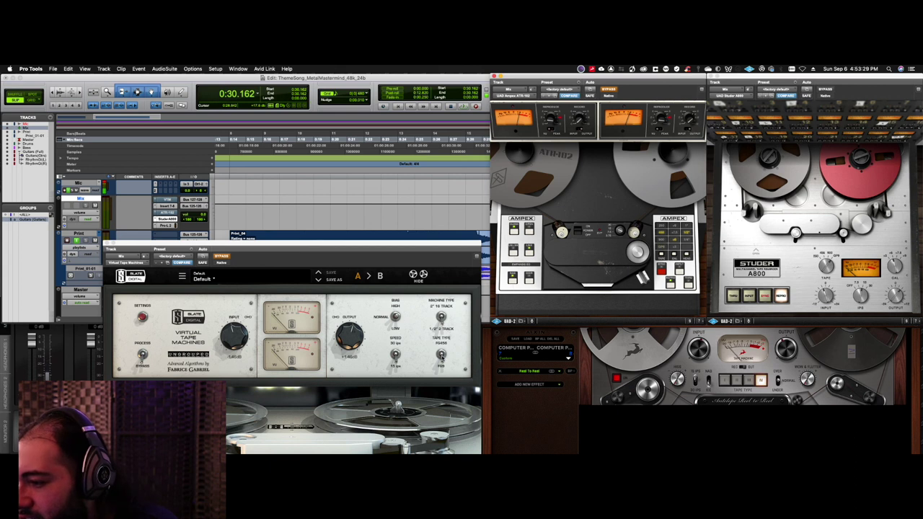
click(462, 332)
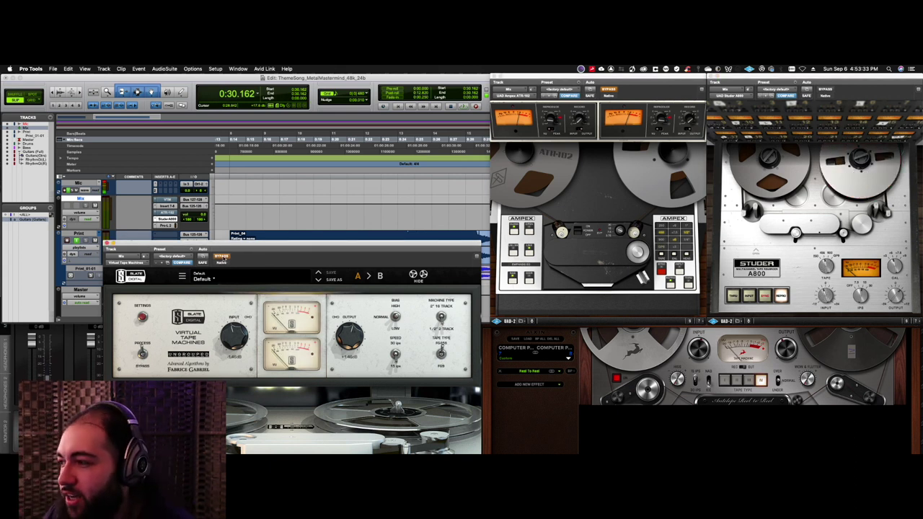
Step: Start playback of the mix from 0:13.930
click(235, 206)
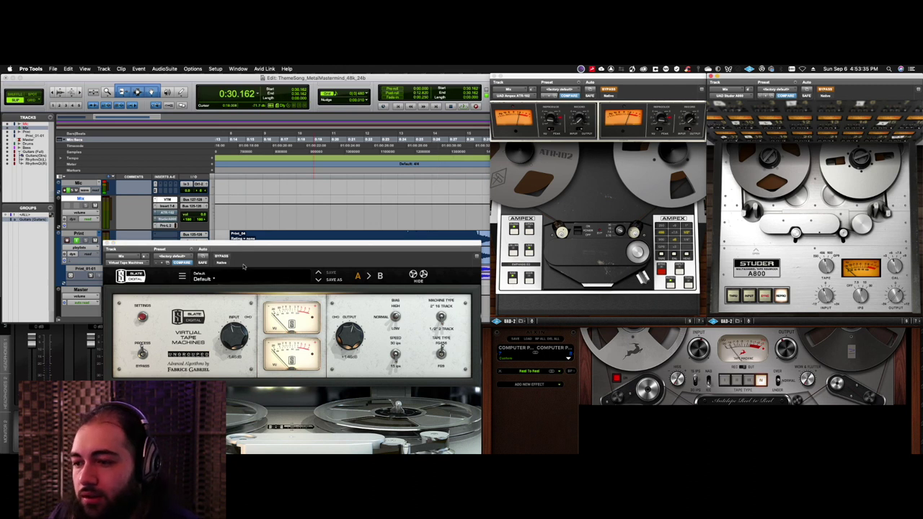
click(217, 213)
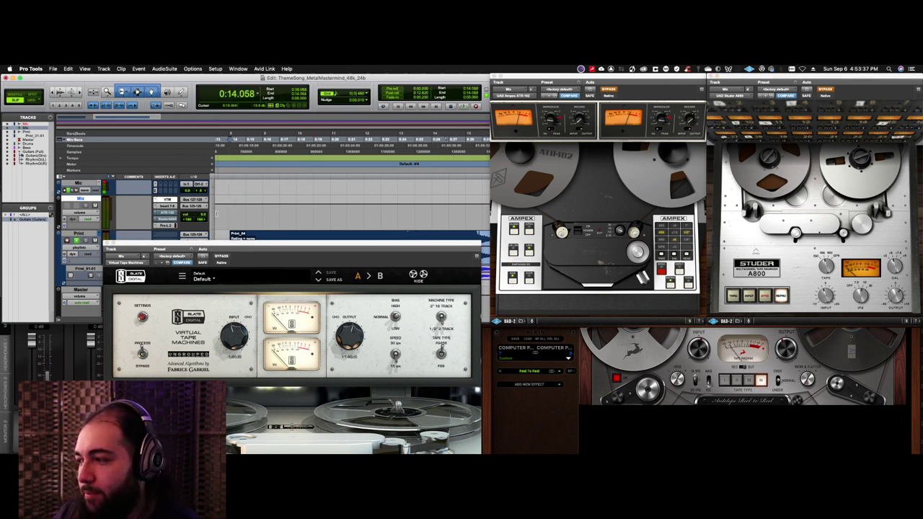
click(226, 211)
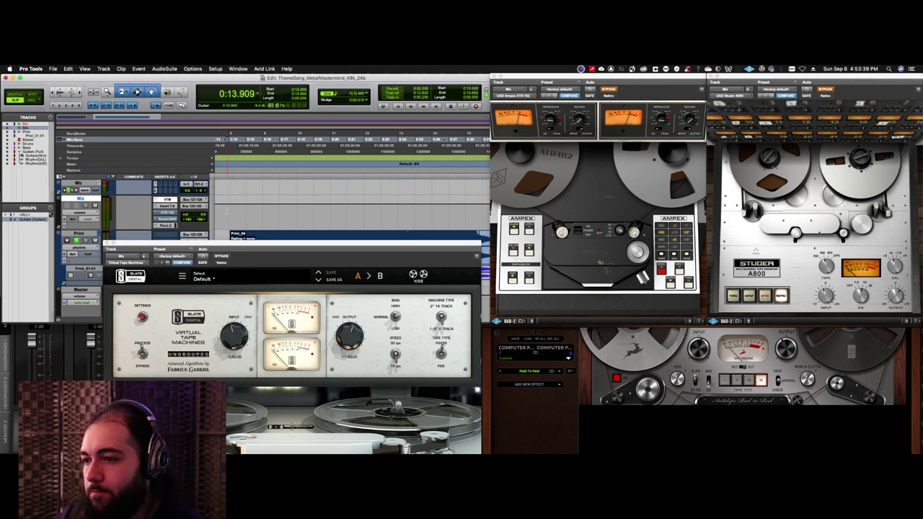
key(space)
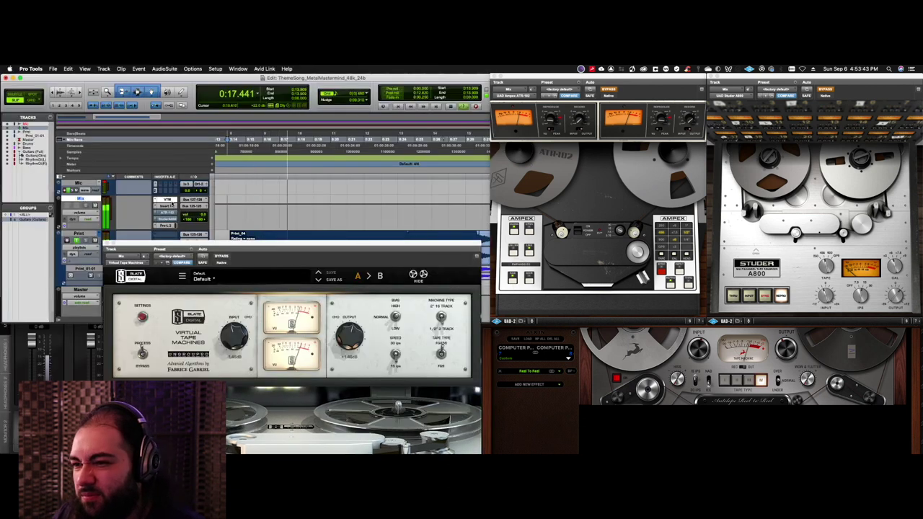
Step: Bypass the VTM and alternate between the Ampex ATR-102 and Studer A800, then stop playback
super+click(170, 201)
super+click(171, 213)
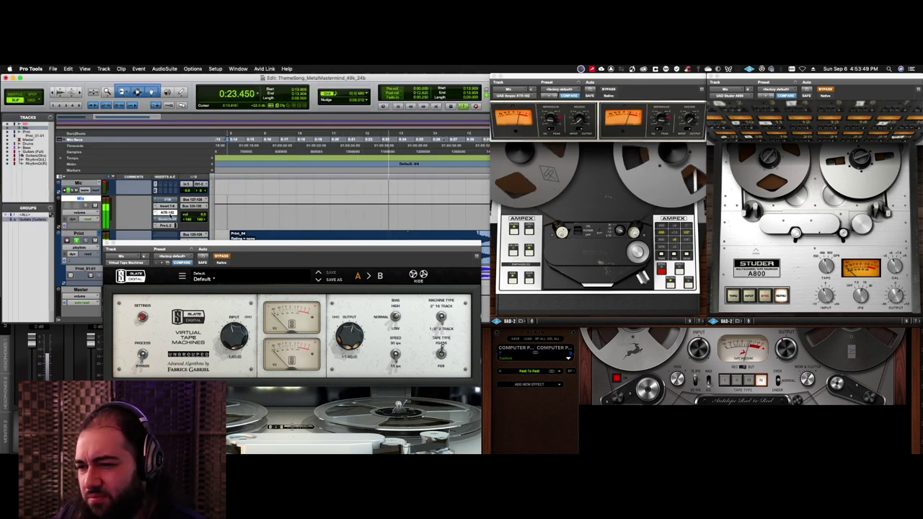
super+click(169, 213)
super+click(169, 219)
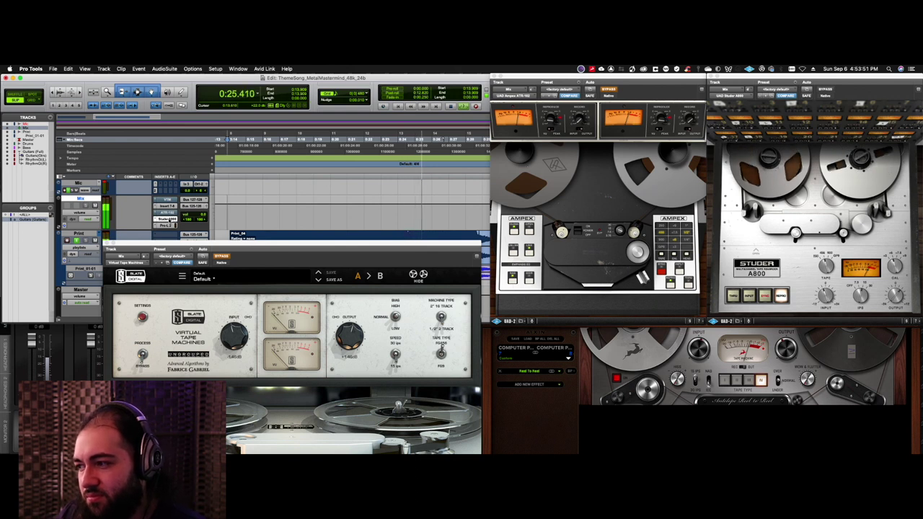
super+click(168, 219)
super+click(169, 212)
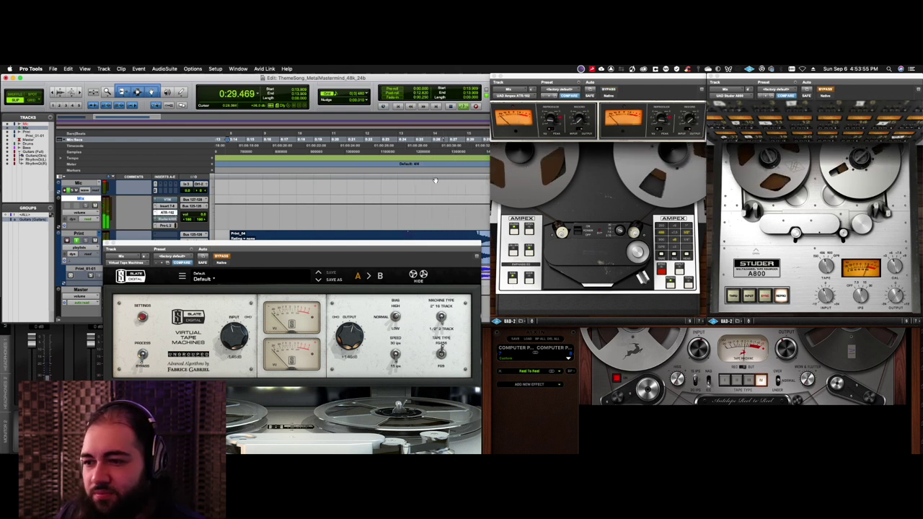
key(space)
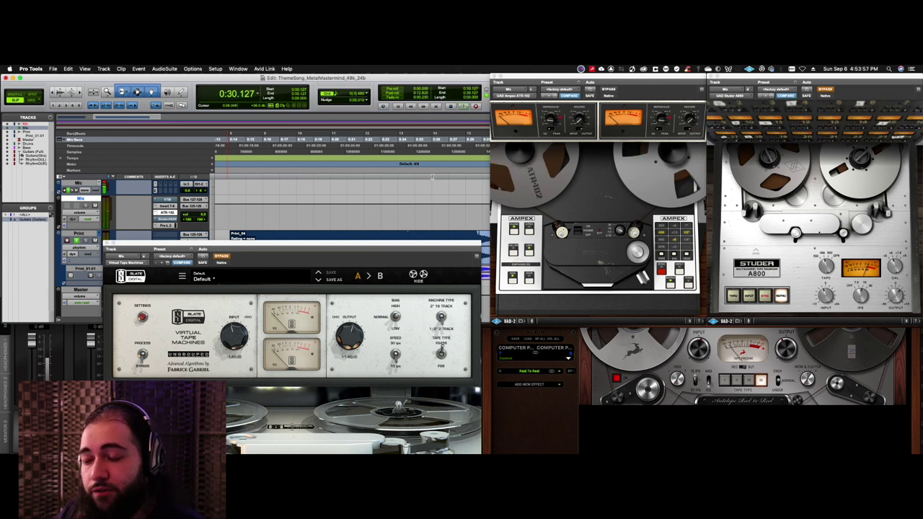